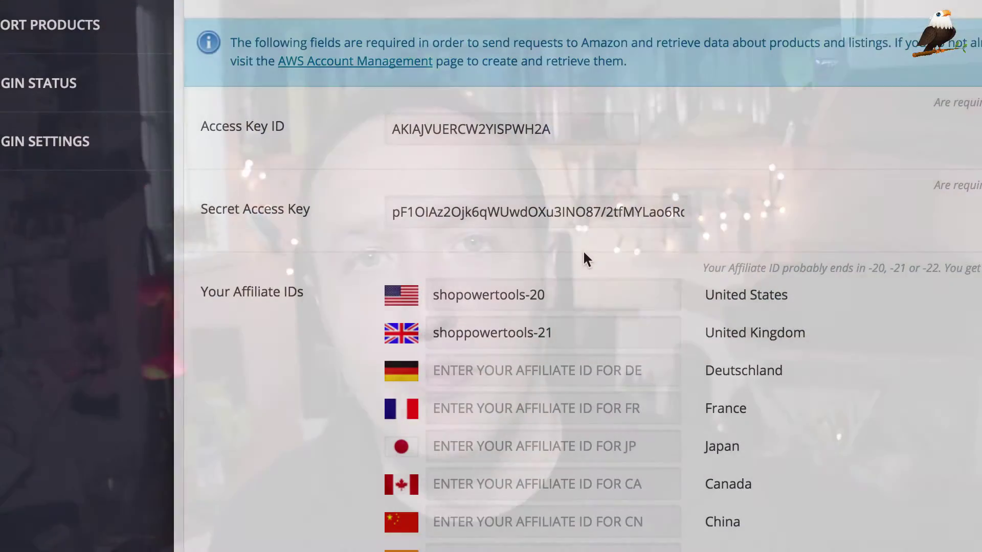
Go through the affiliate ID fields for the different Amazon countries without entering anything
scroll(582, 250, down, 5)
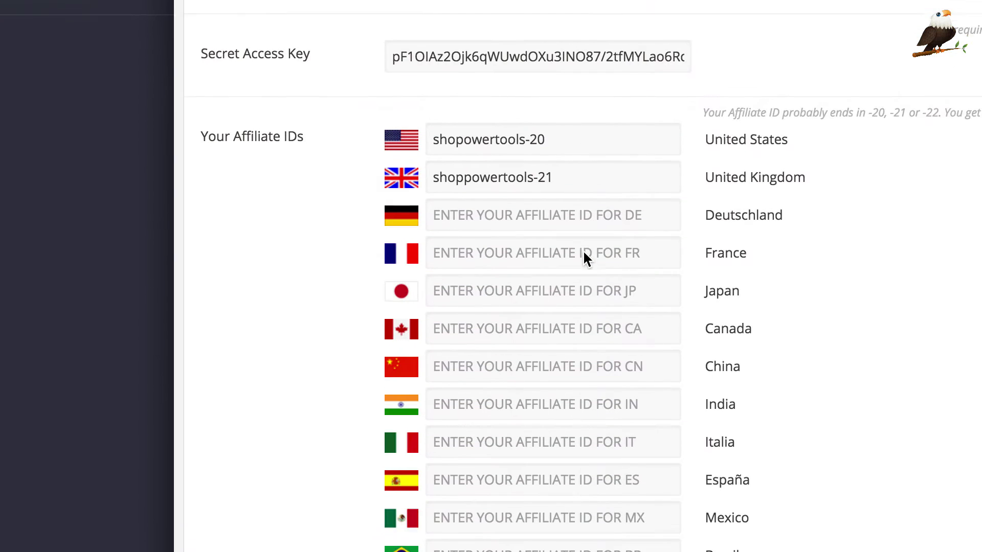
click(587, 33)
click(599, 64)
click(604, 100)
click(614, 144)
click(588, 176)
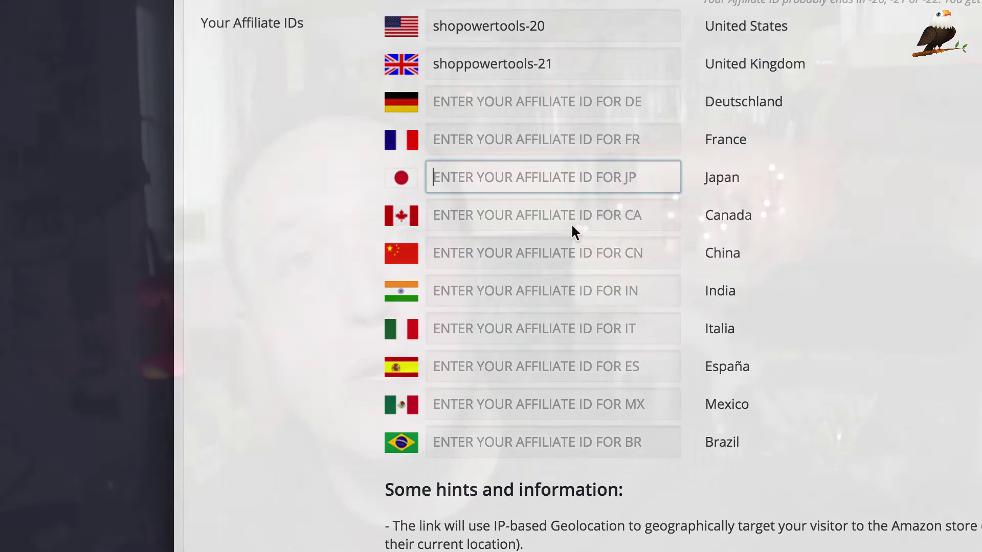
click(584, 217)
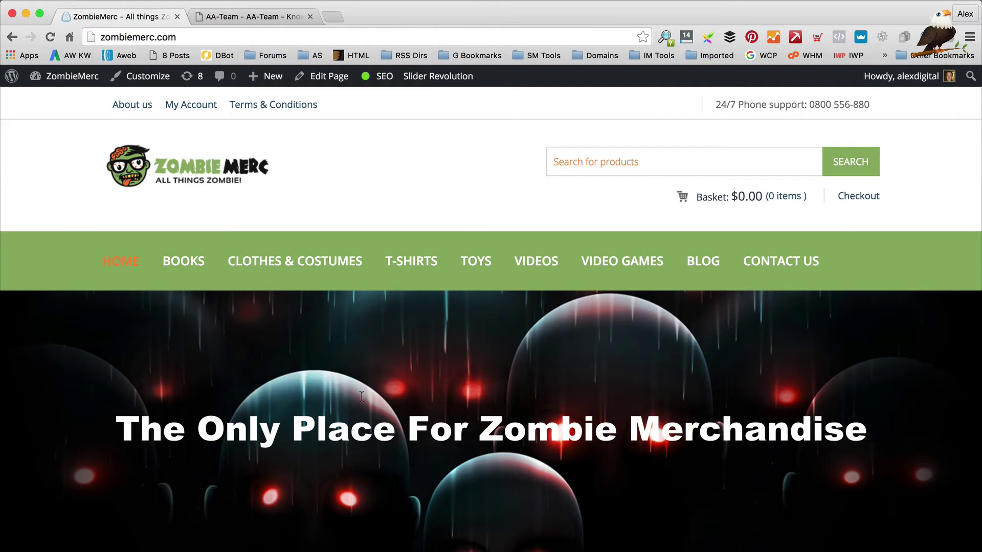
Examine how the product images are cropped in the Featured Products and Zombie Toys sections of the ZombieMerc home page
scroll(323, 280, down, 6)
scroll(325, 279, down, 3)
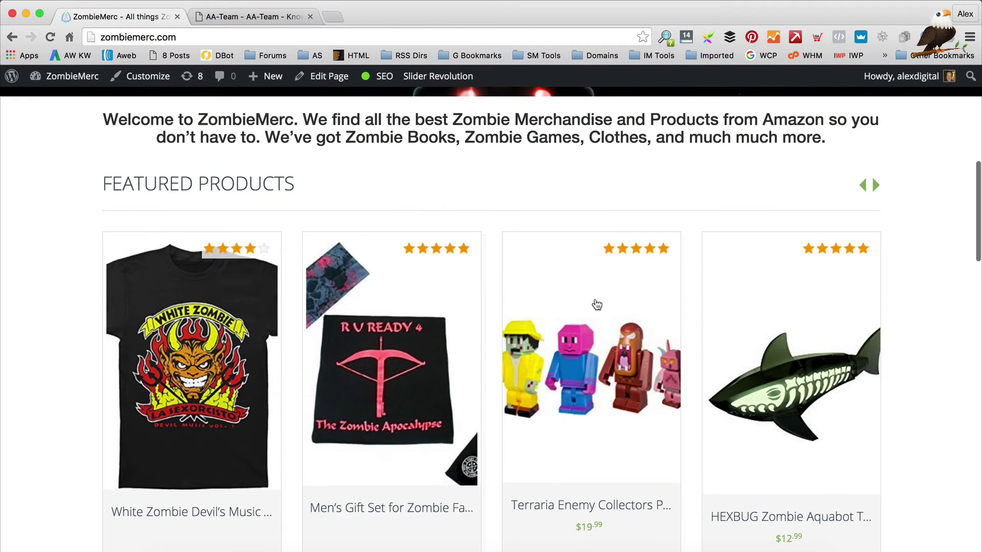
scroll(448, 337, down, 1)
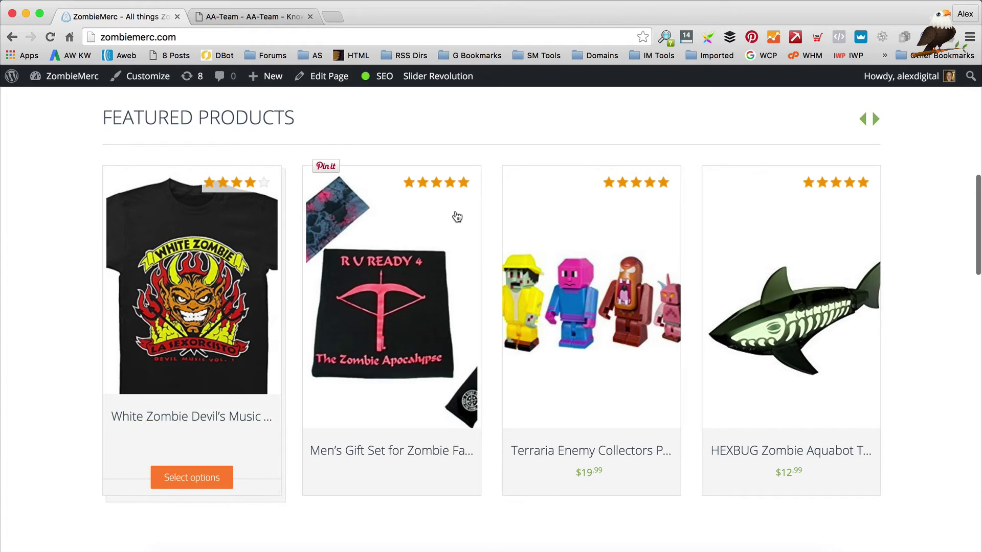
scroll(458, 216, down, 1)
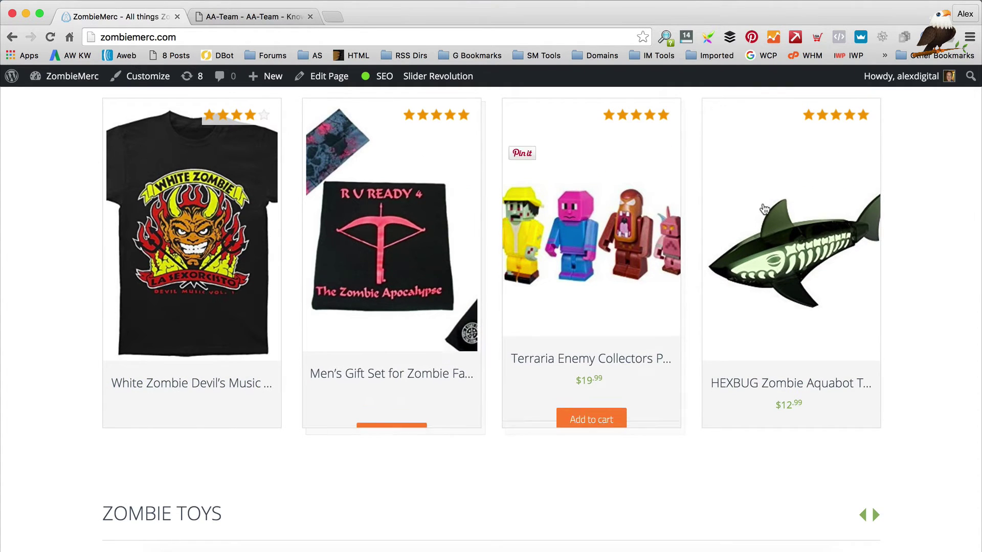
scroll(160, 247, down, 7)
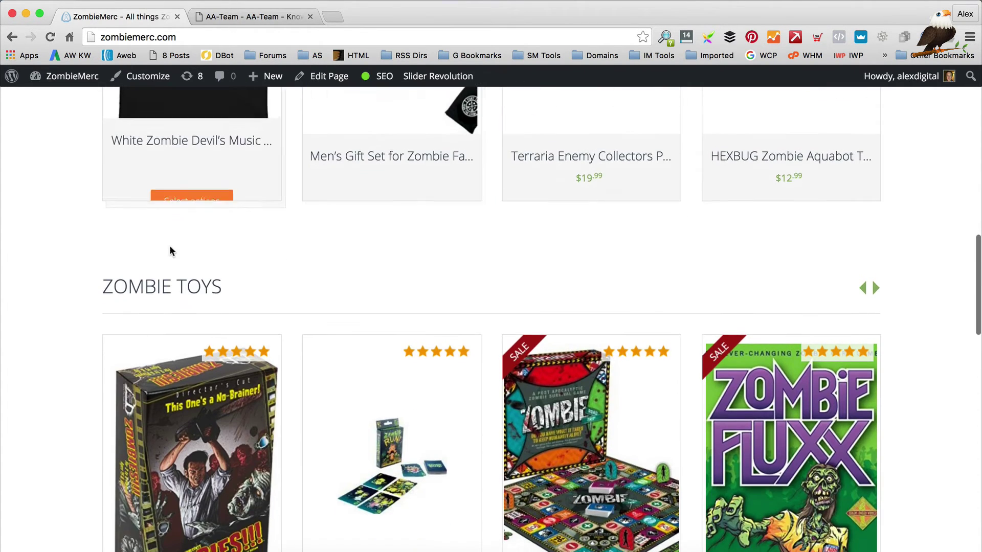
scroll(618, 285, up, 15)
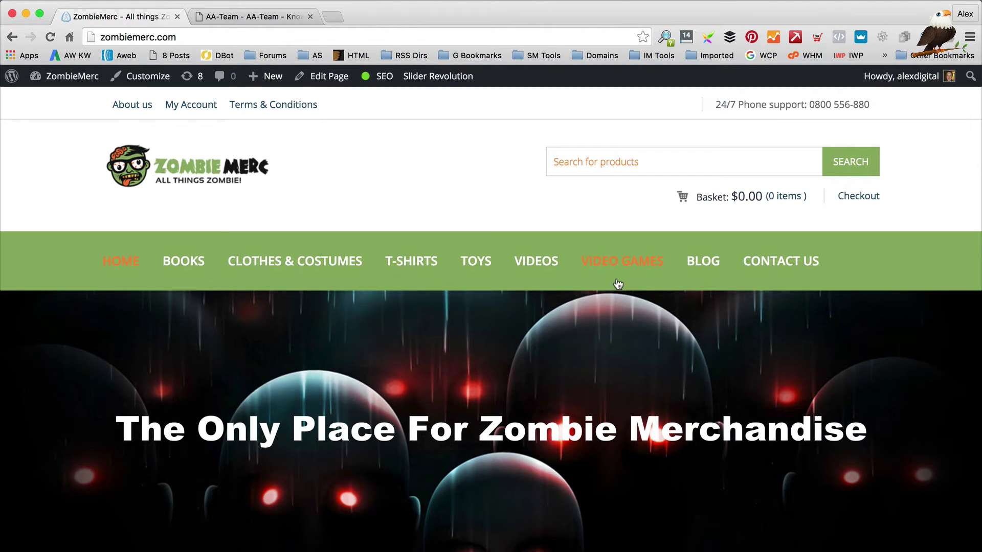
scroll(233, 289, down, 2)
scroll(233, 289, up, 2)
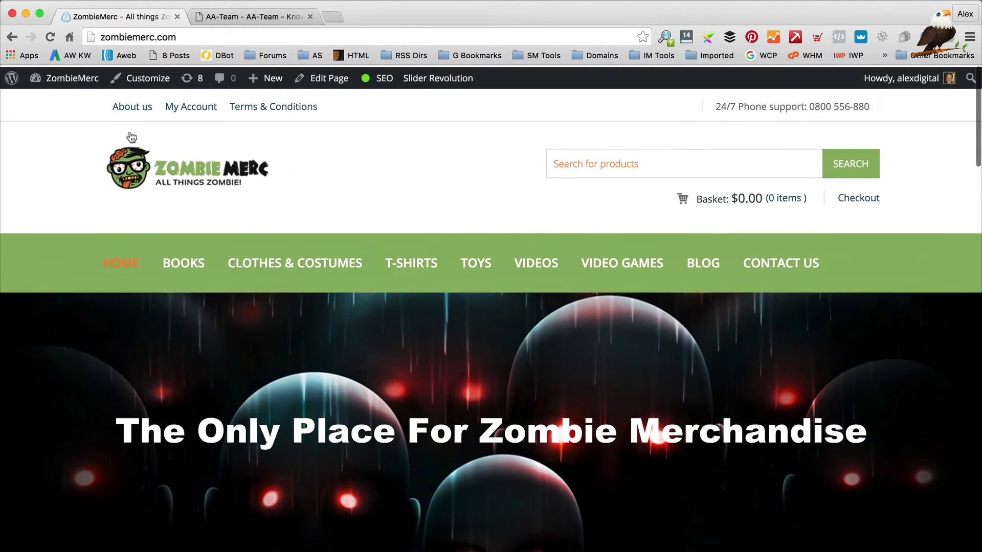
Open the WooCommerce product display settings in the site's admin area and go to the Product Images sizes
mouse_move(66, 76)
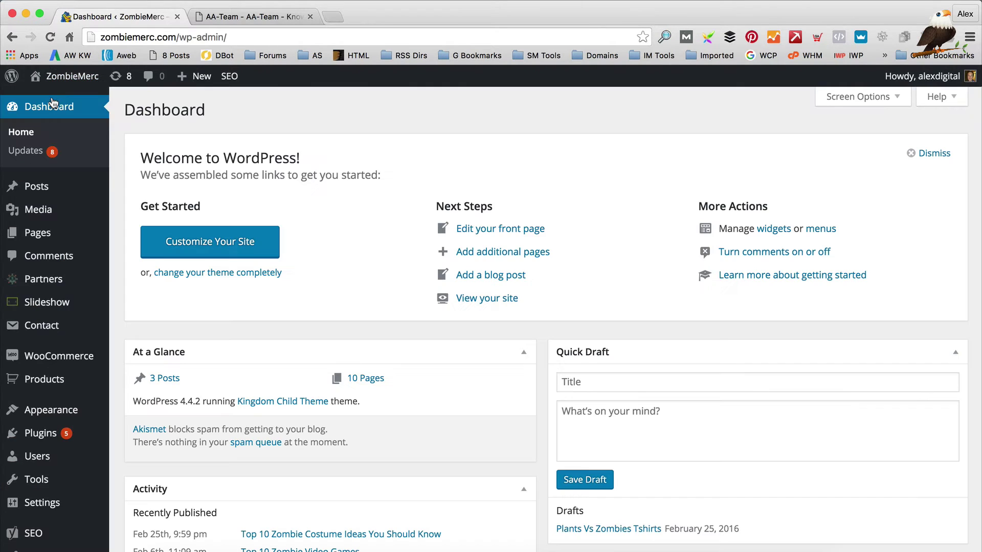
scroll(46, 373, down, 2)
mouse_move(62, 291)
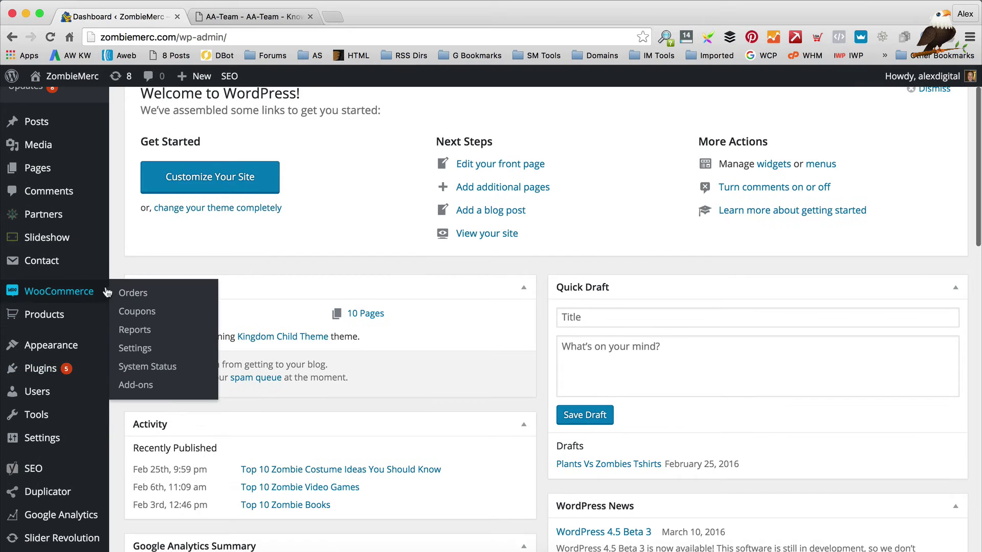
click(135, 349)
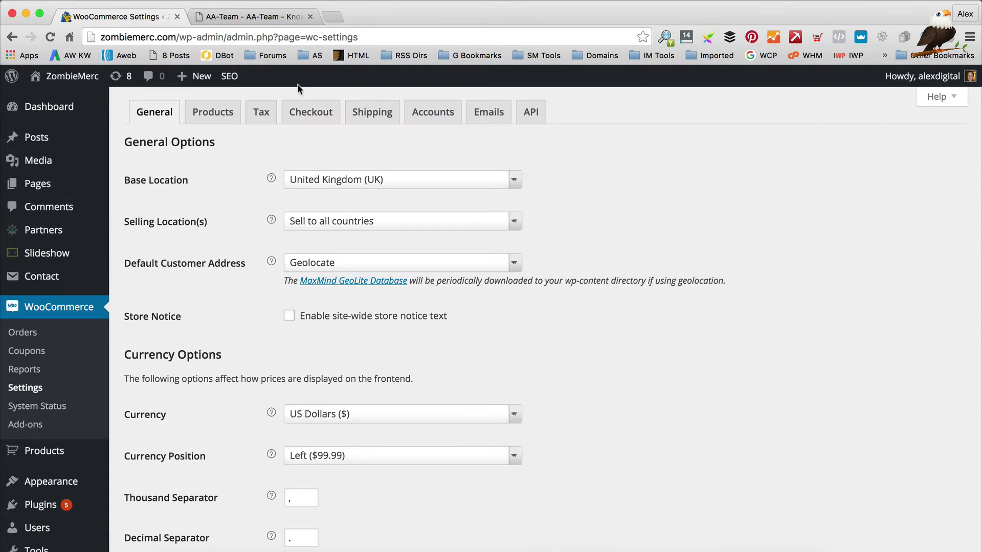
click(204, 115)
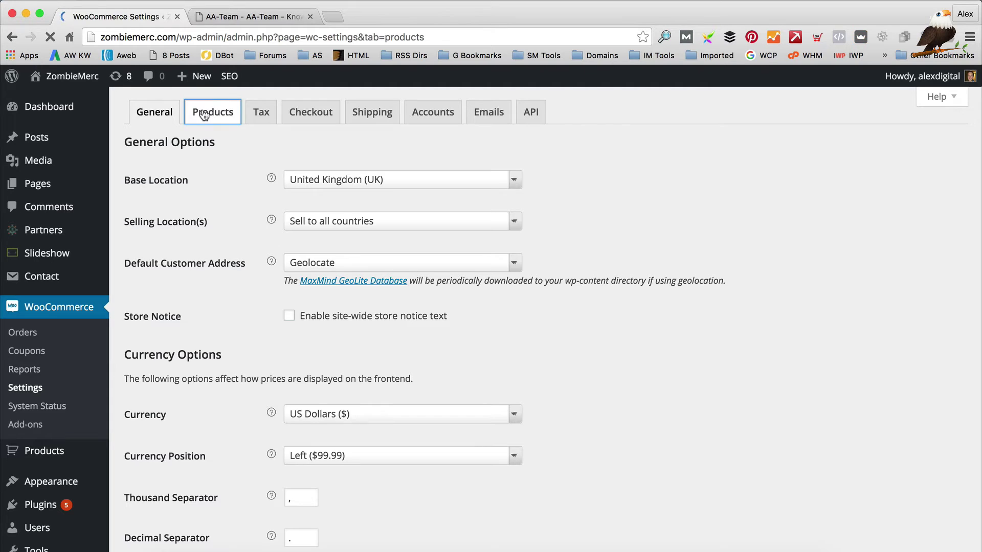
click(189, 142)
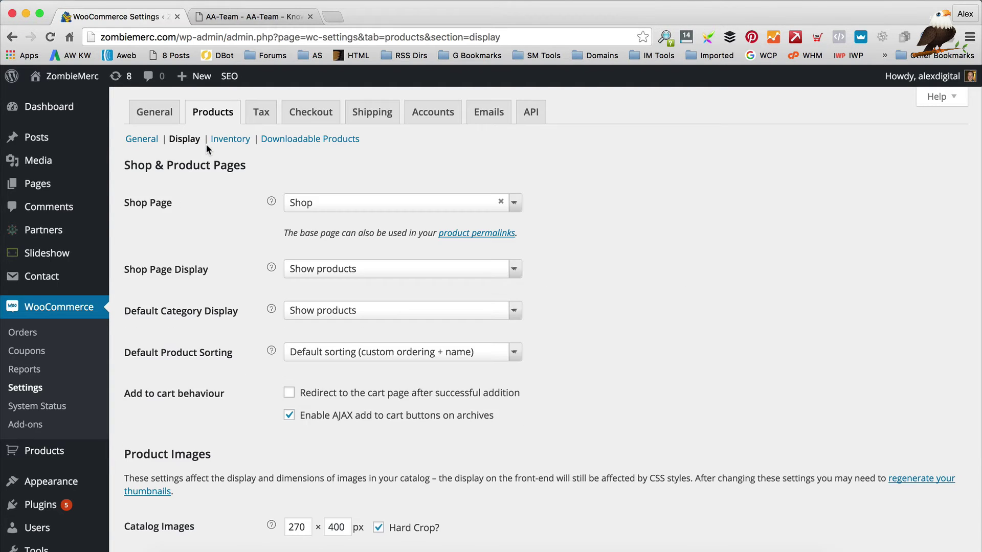
scroll(293, 322, down, 5)
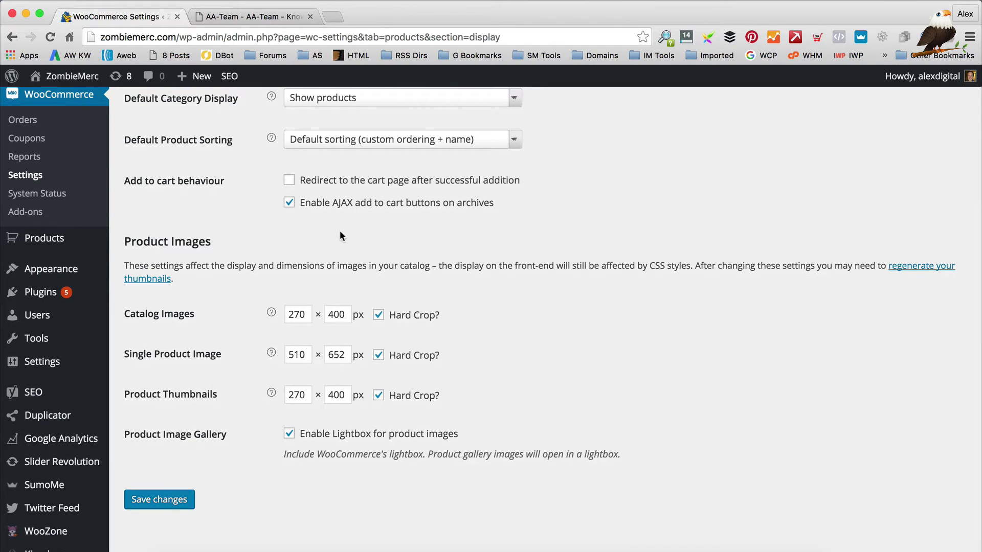
Set the Catalog Images width to 255 px and disable its hard crop, following the Kingdom theme sizes in the AA-Team article
click(249, 17)
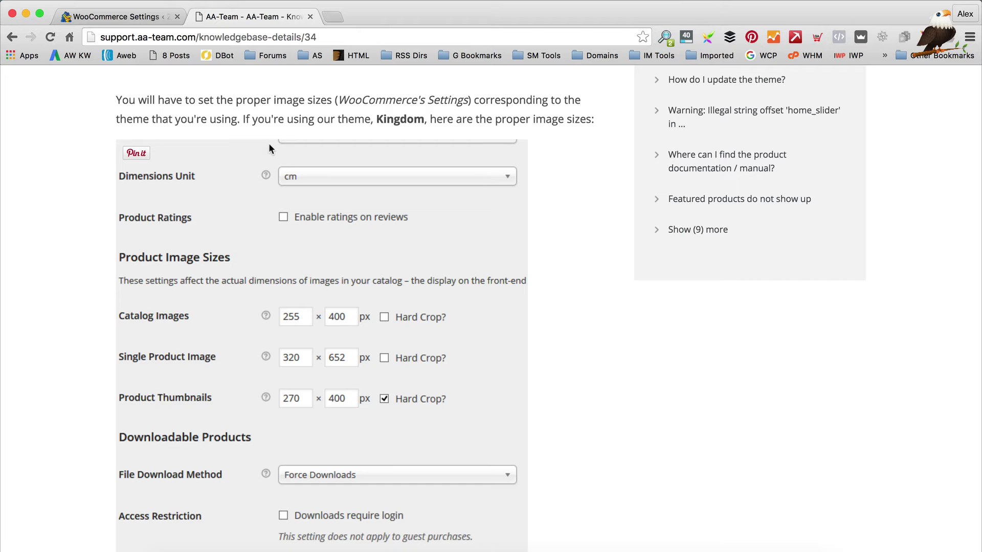
scroll(254, 133, down, 1)
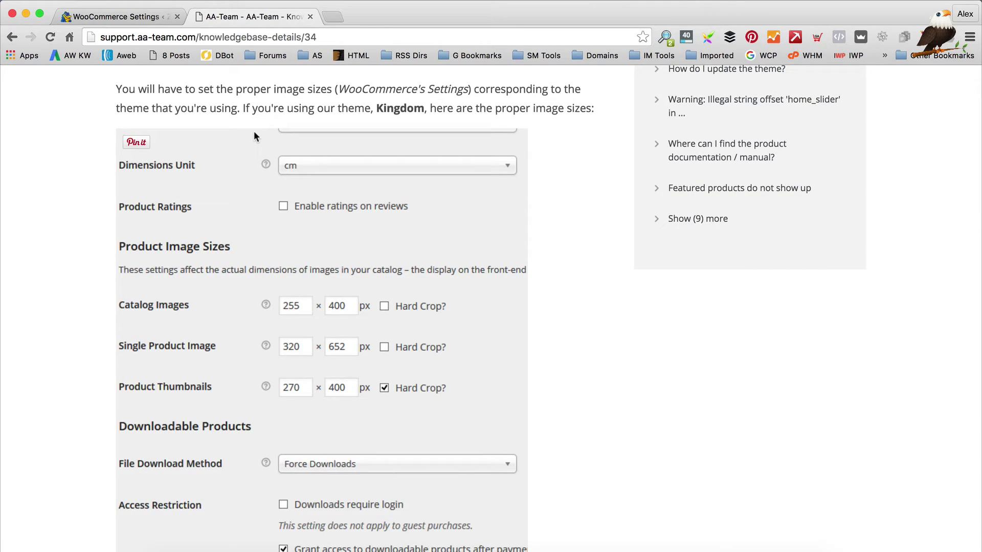
scroll(272, 227, down, 3)
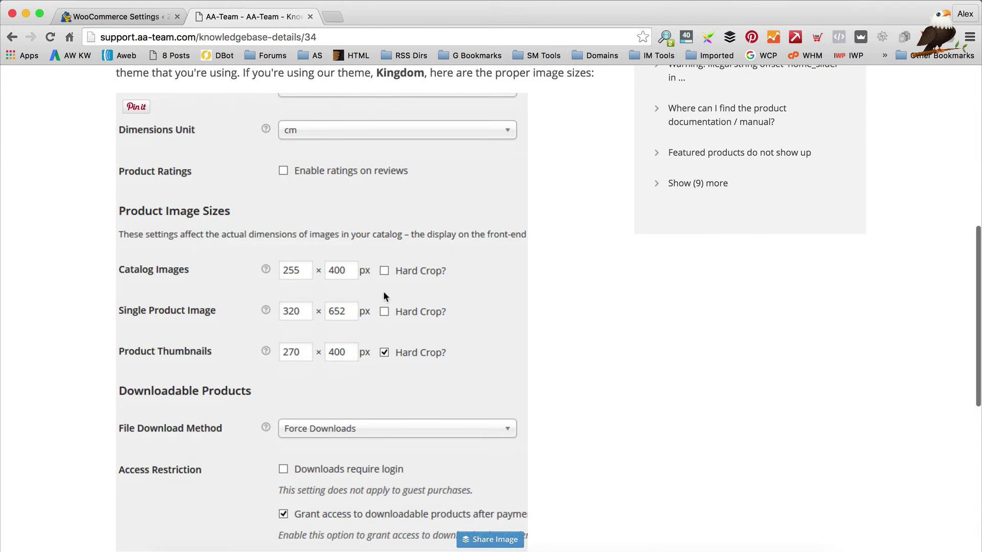
click(127, 17)
double_click(307, 317)
text(255)
key(Tab)
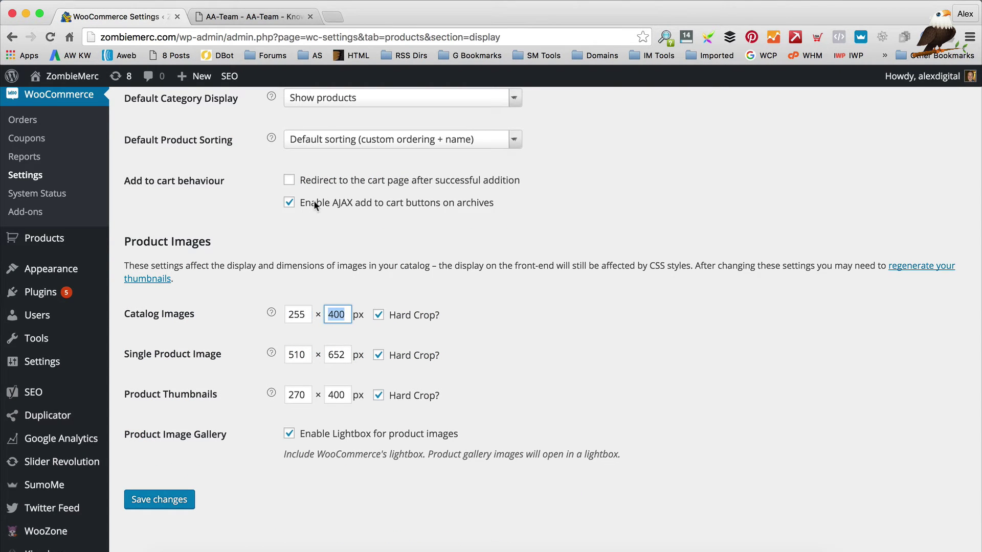
click(260, 17)
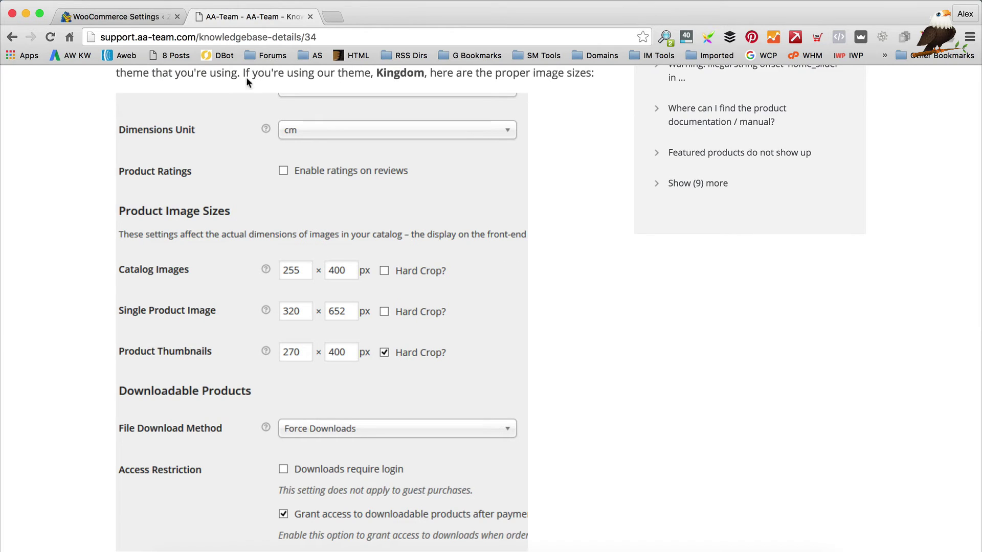
click(127, 17)
click(379, 316)
Set the Single Product Image width to 320 px and disable its hard crop, as in the AA-Team article
drag(302, 360, 260, 355)
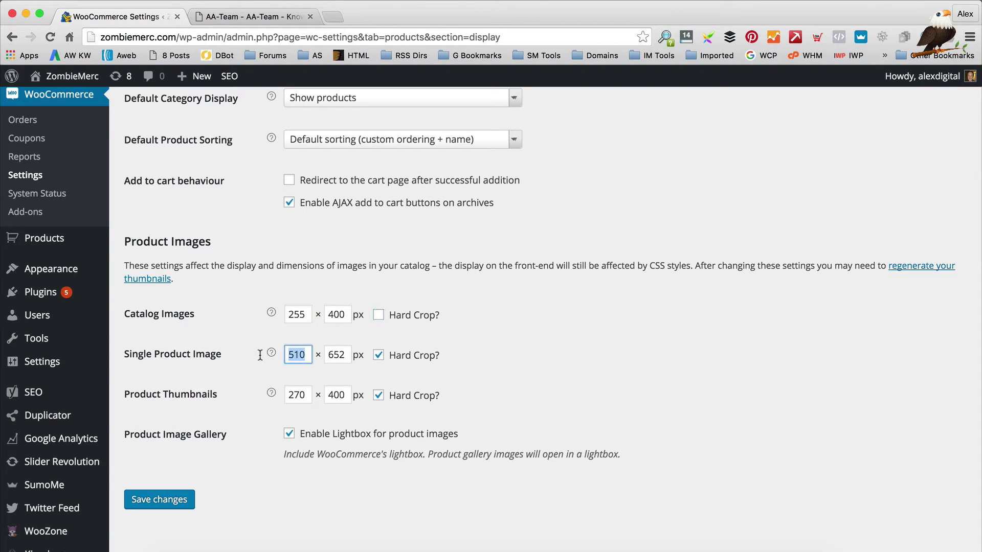
click(247, 18)
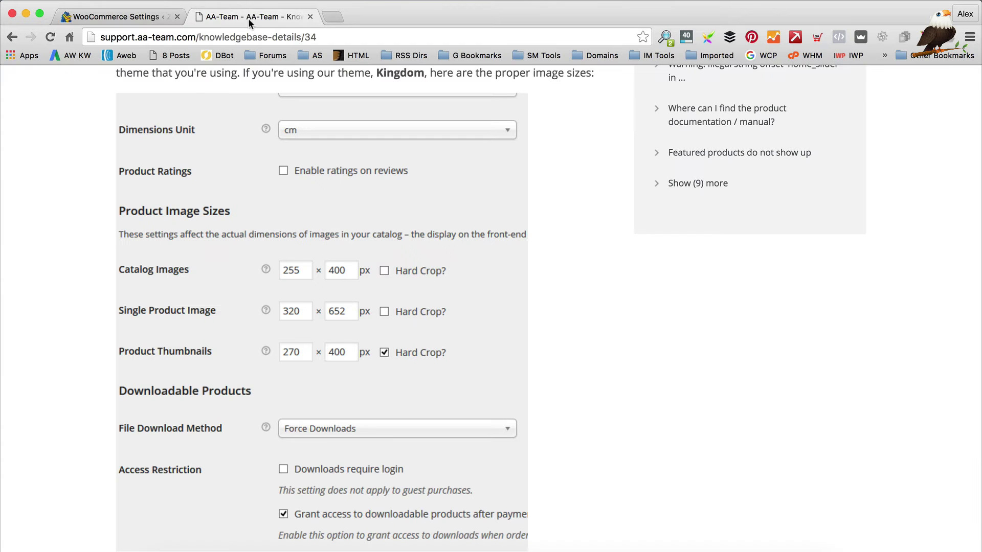
click(118, 16)
text(320)
key(Tab)
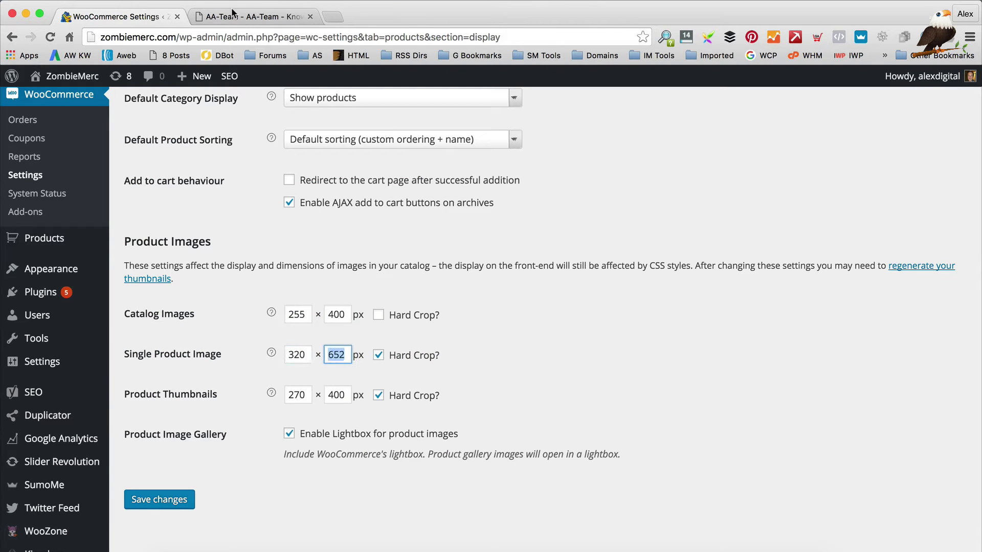
click(232, 16)
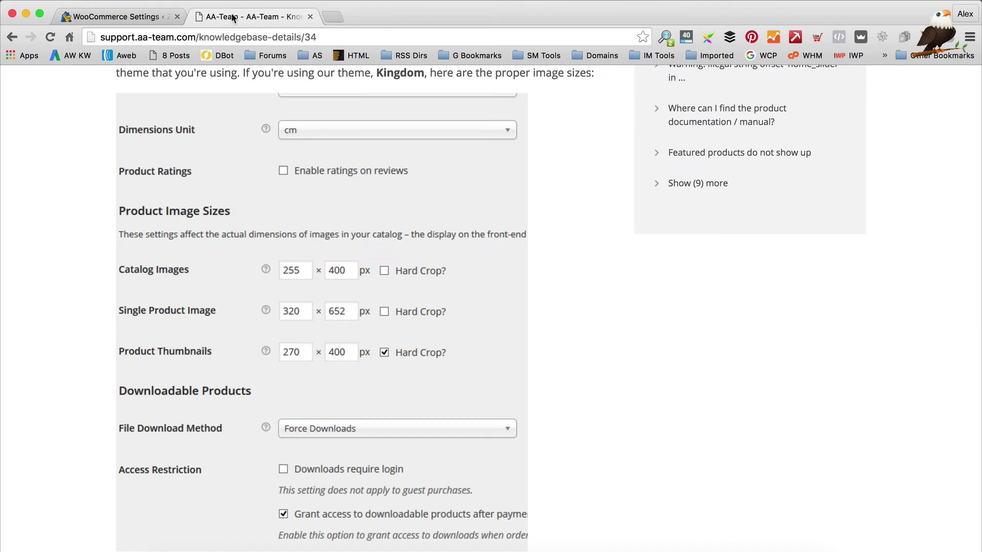
click(143, 17)
click(379, 356)
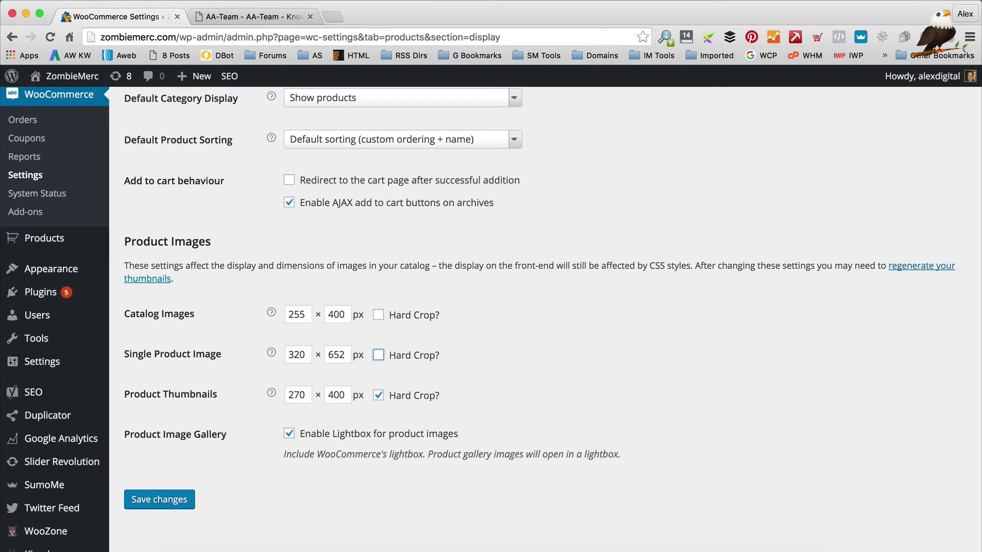
Compare the Product Thumbnails values with the AA-Team article and save the product display settings
click(224, 17)
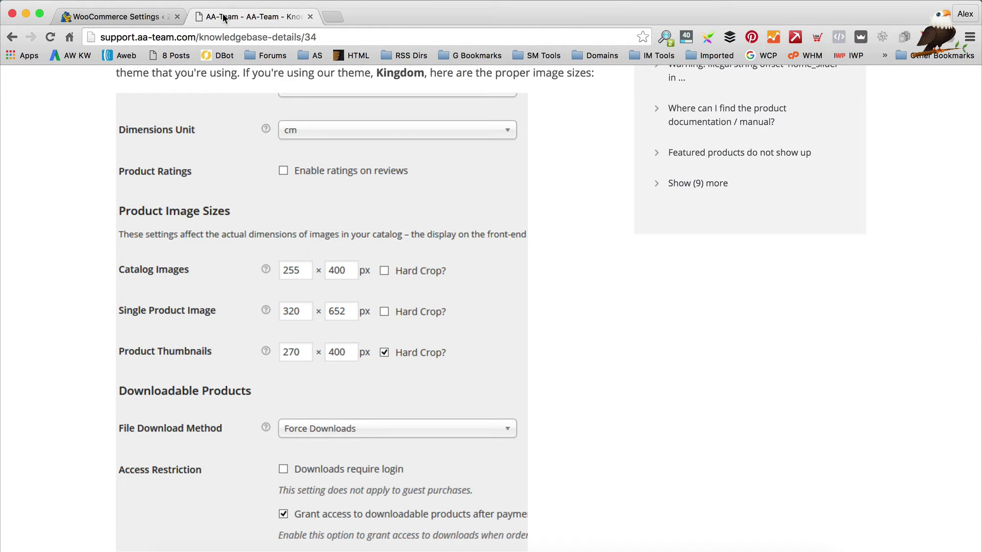
click(143, 15)
scroll(153, 409, down, 1)
click(150, 451)
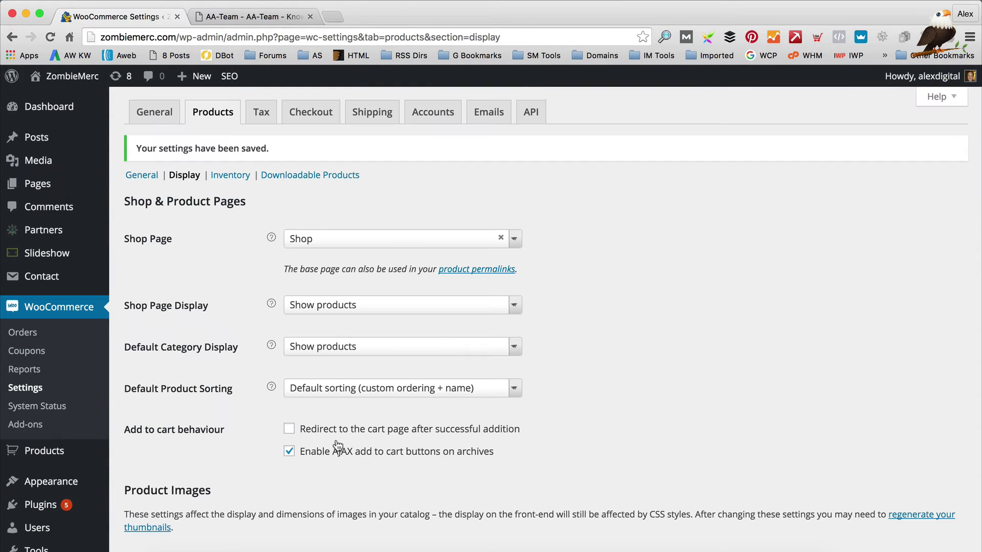
Start regenerating all of the site's thumbnails with the Regenerate Thumbnails tool
scroll(330, 414, down, 3)
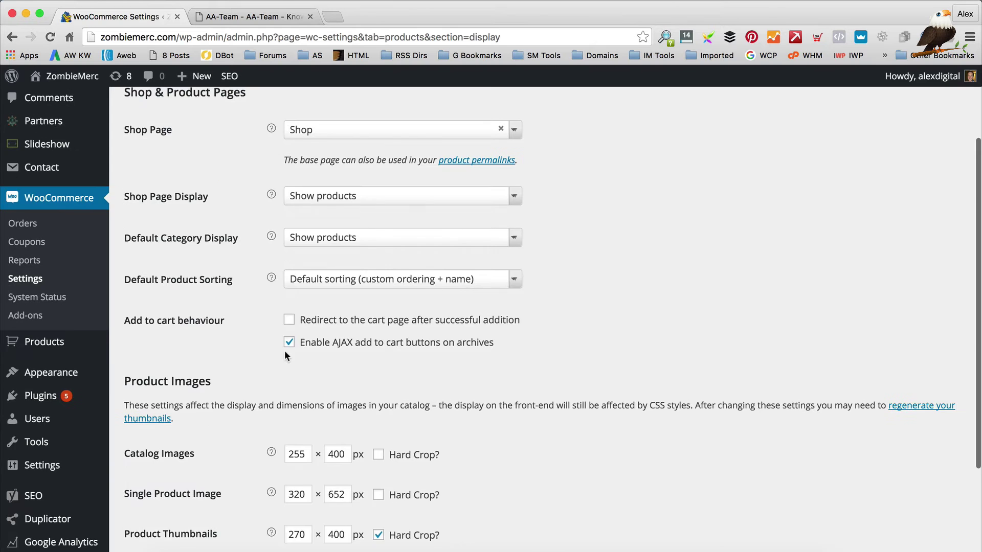
scroll(301, 378, down, 3)
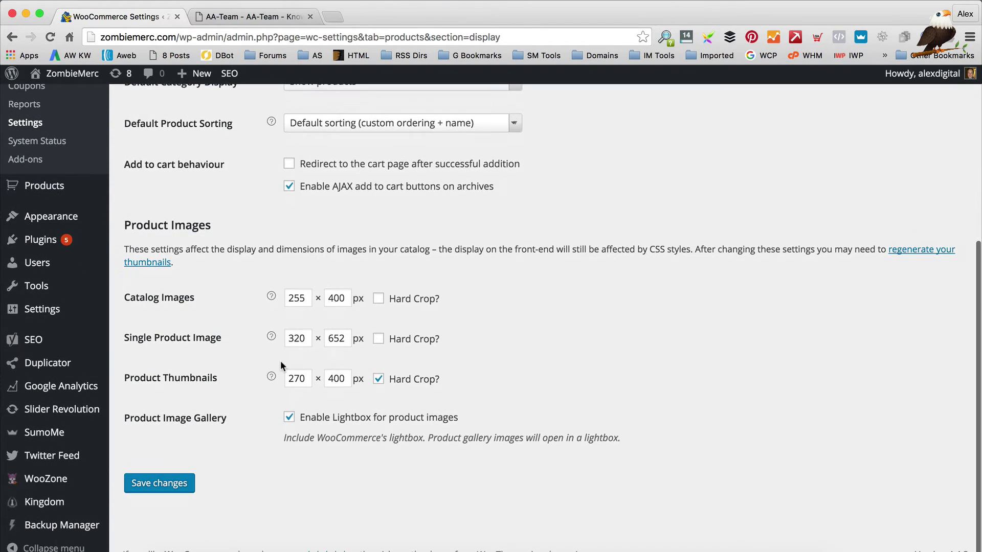
mouse_move(28, 293)
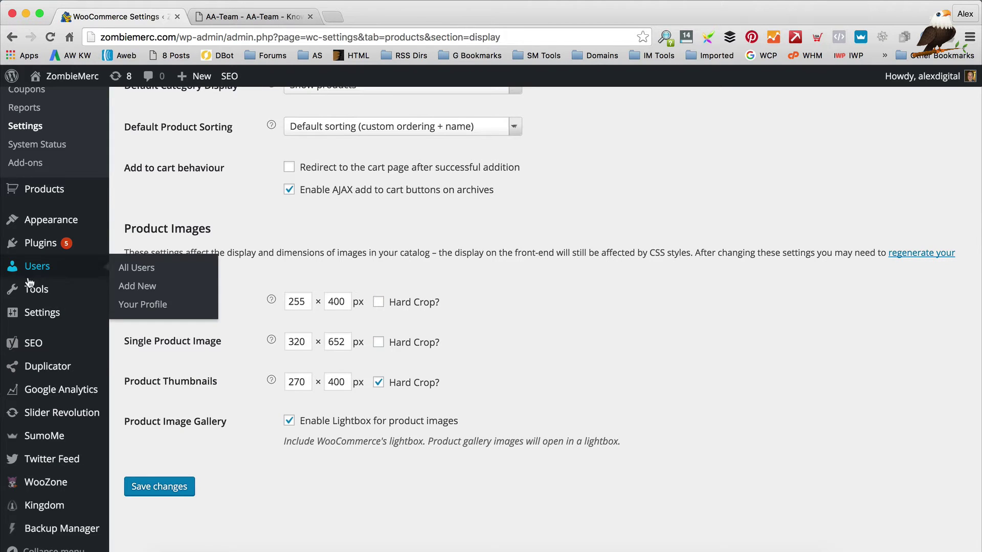
click(185, 346)
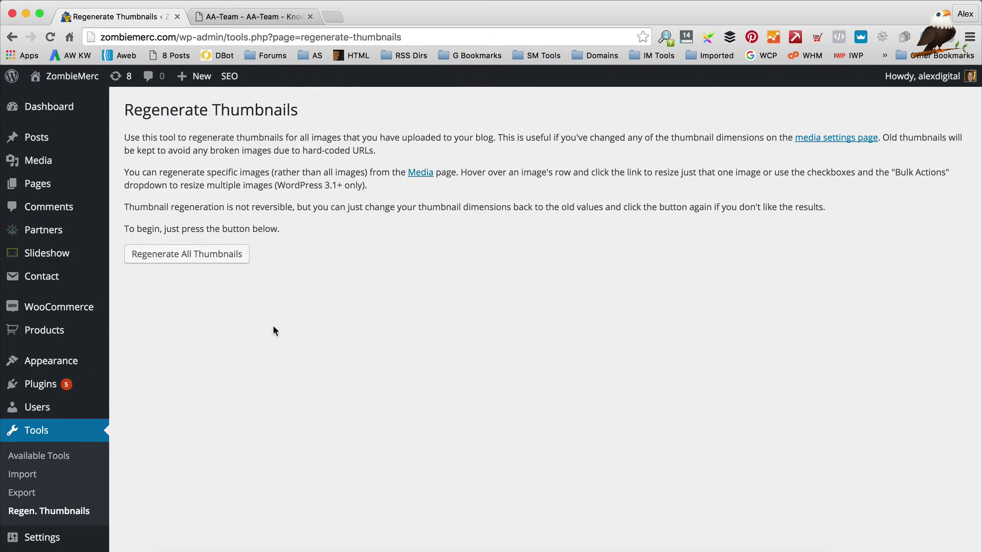
click(200, 264)
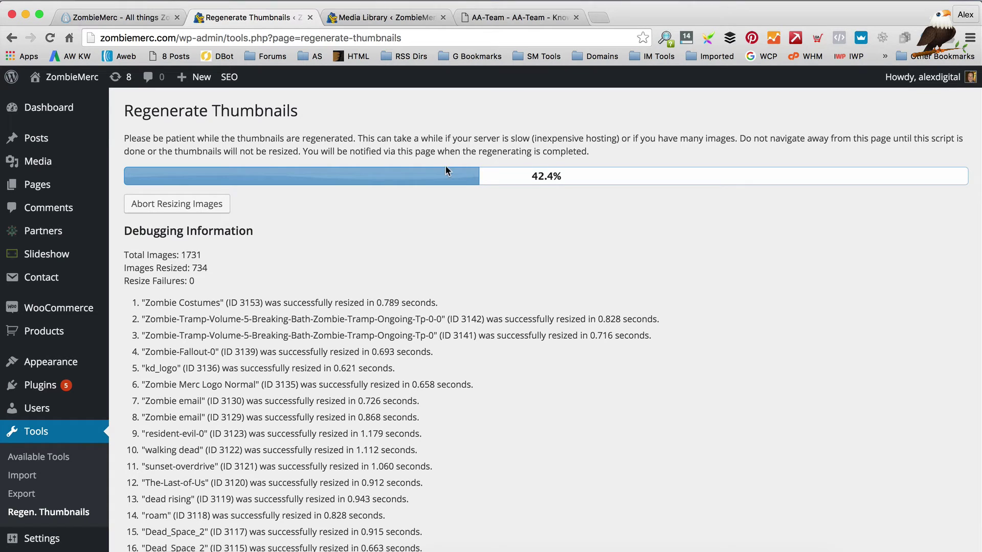
Check the featured product images on the storefront and the progress of the thumbnail regeneration
click(122, 18)
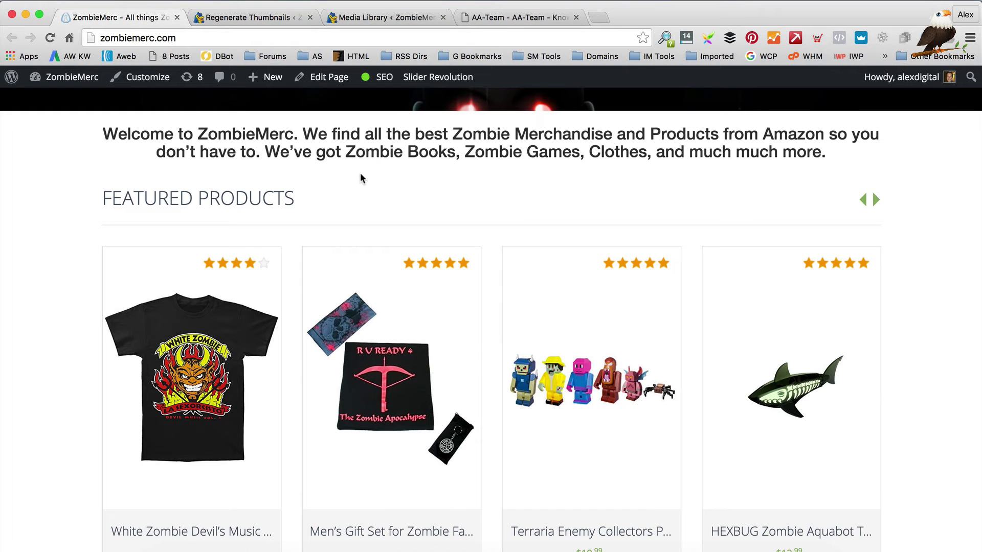
click(215, 13)
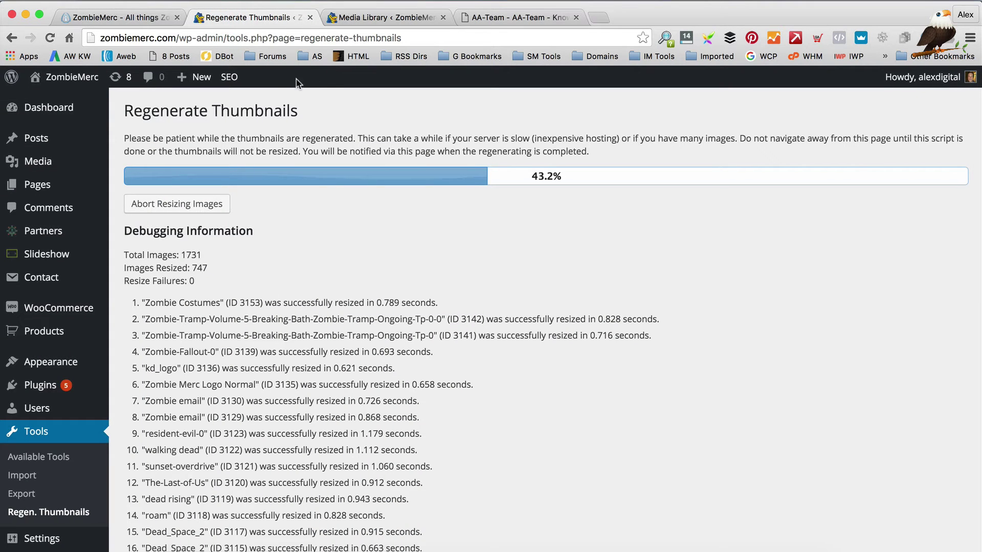
click(135, 22)
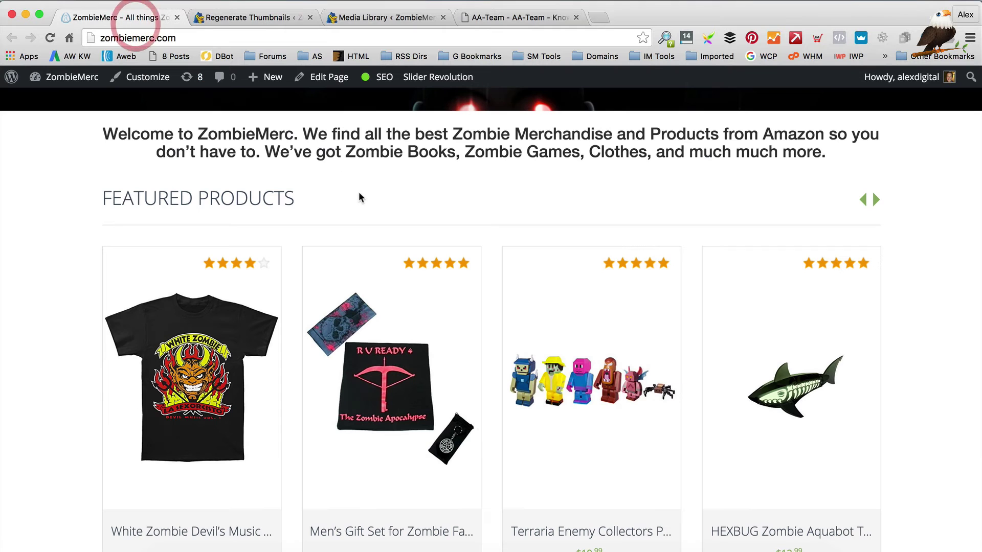
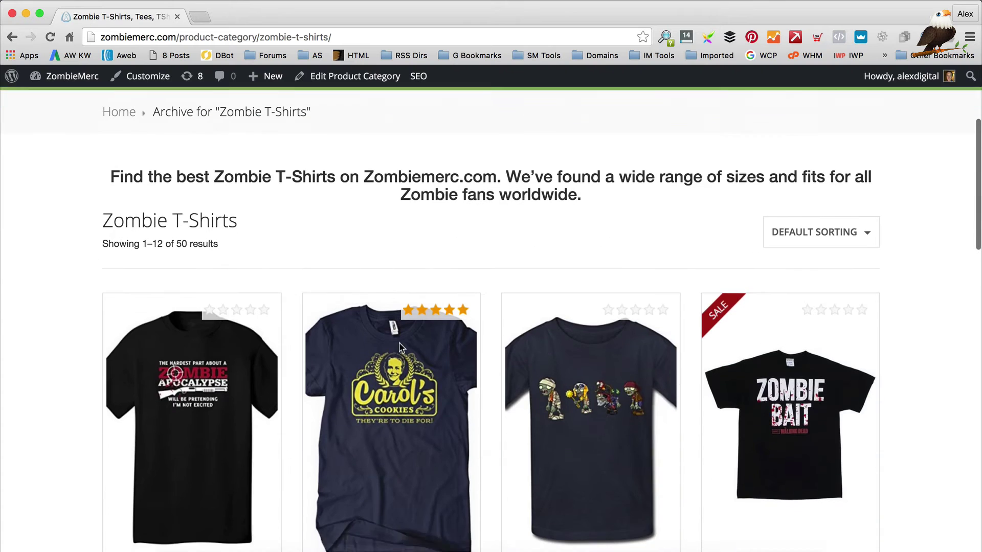
Open the "Hardest Part About A Zombie Apocalypse" T-shirt and choose color Black and size XXXX-Large
click(230, 398)
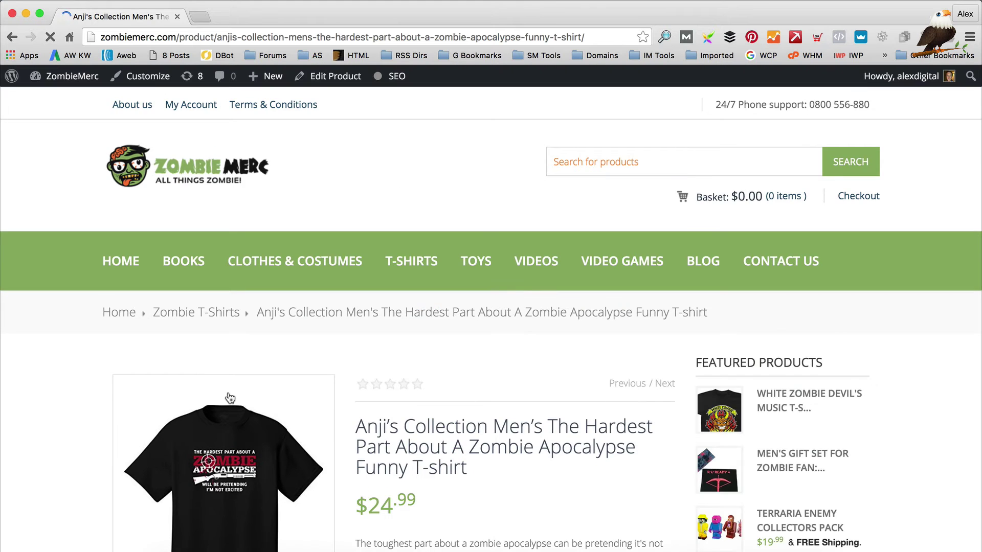
scroll(433, 362, down, 5)
click(433, 362)
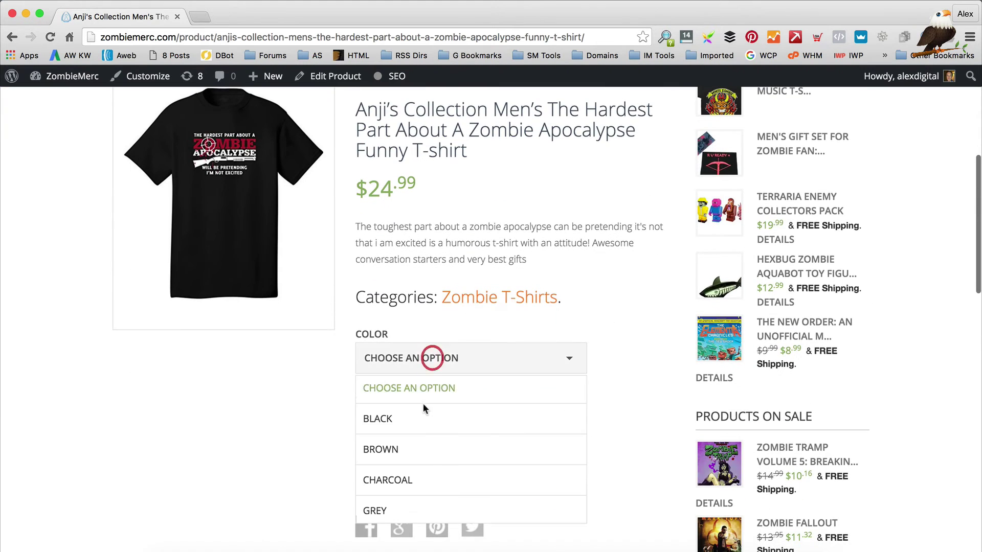
click(432, 416)
click(438, 413)
click(436, 471)
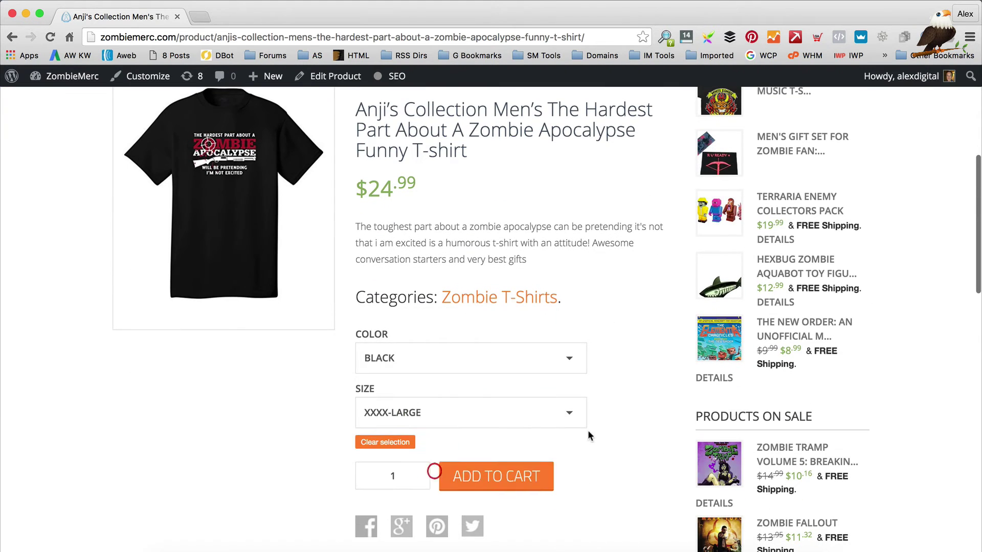
Add the T-shirt to the cart and test the checkout through to Amazon, returning to the store's cart page
scroll(502, 424, down, 1)
click(514, 424)
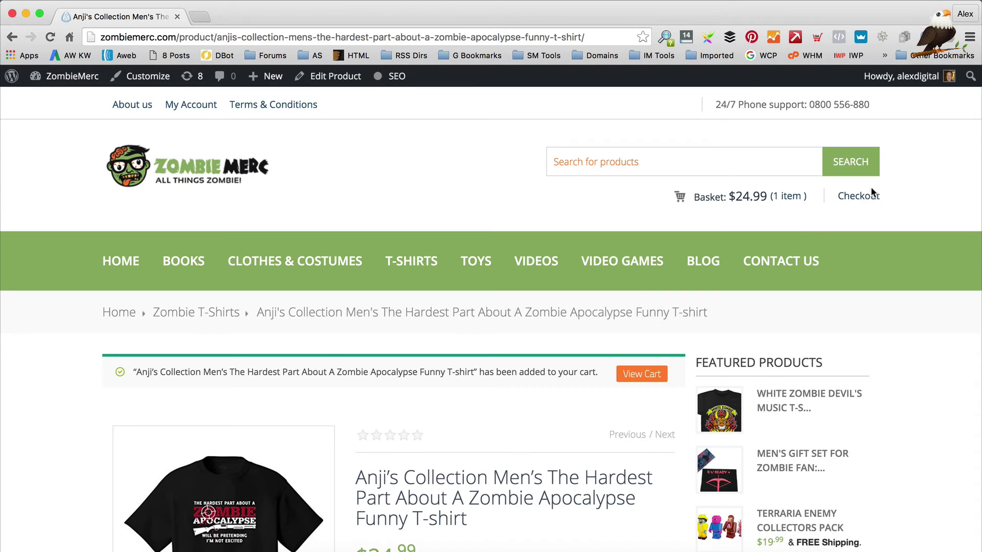
click(869, 196)
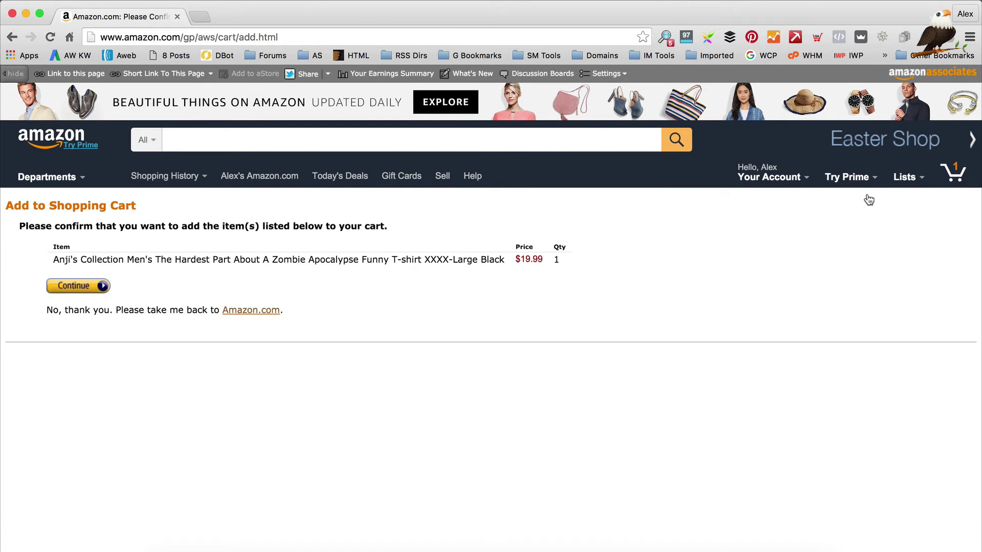
click(12, 37)
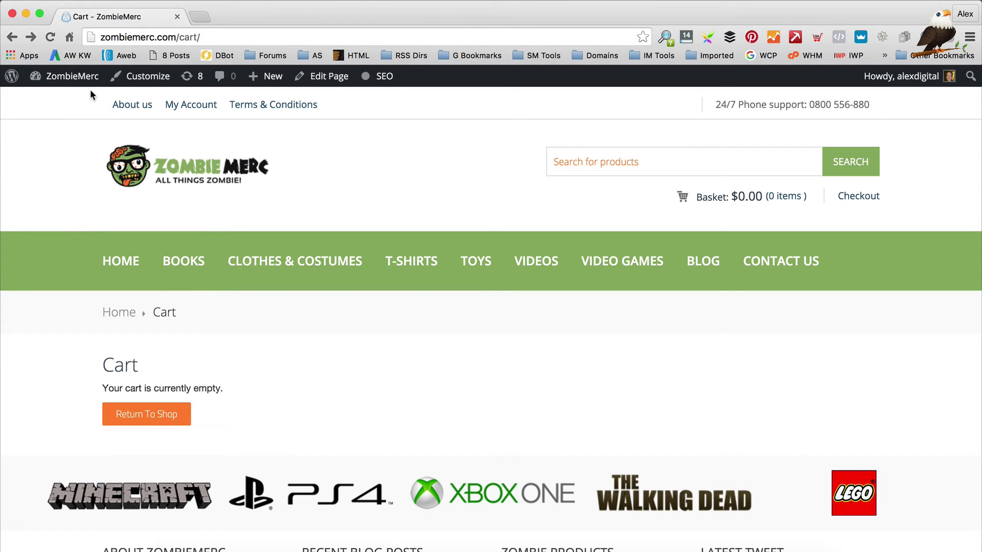
Open the site's list of all pages in the WordPress admin and look for the Cart and Checkout pages
mouse_move(87, 79)
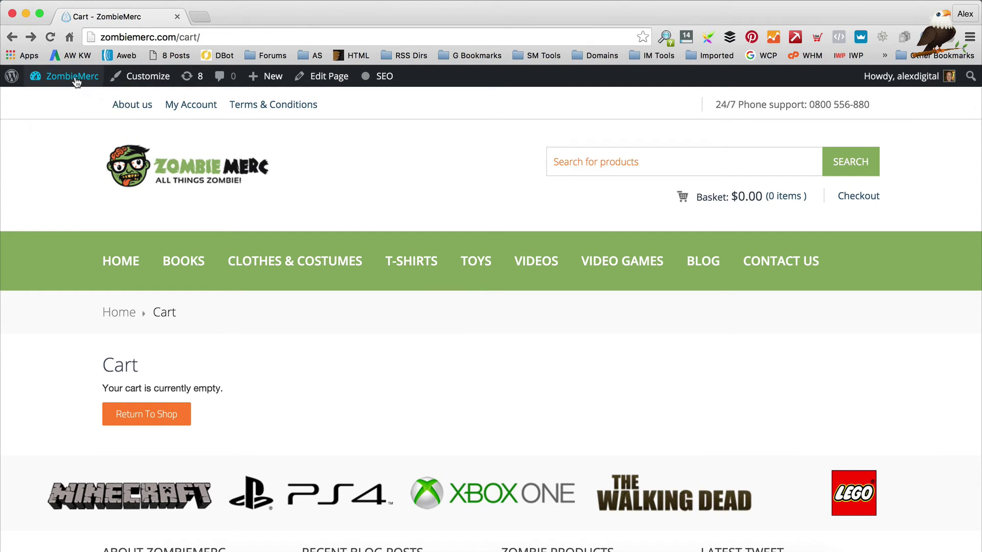
click(58, 102)
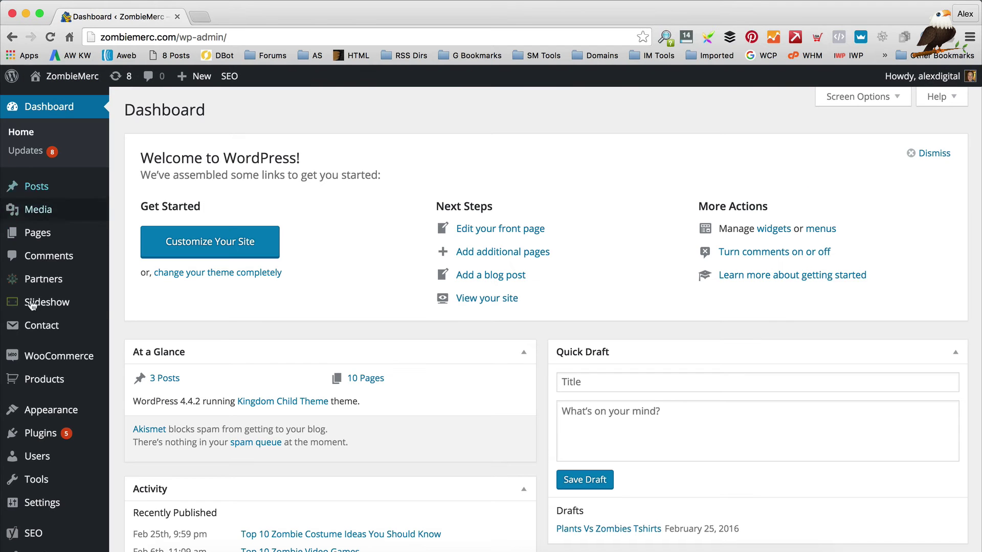
mouse_move(44, 313)
scroll(44, 313, down, 2)
mouse_move(60, 207)
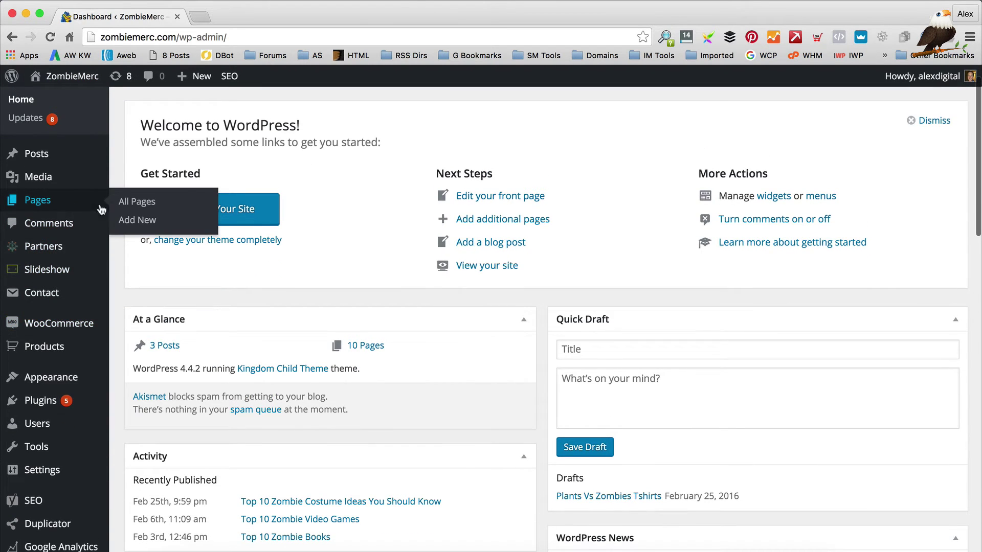
click(118, 203)
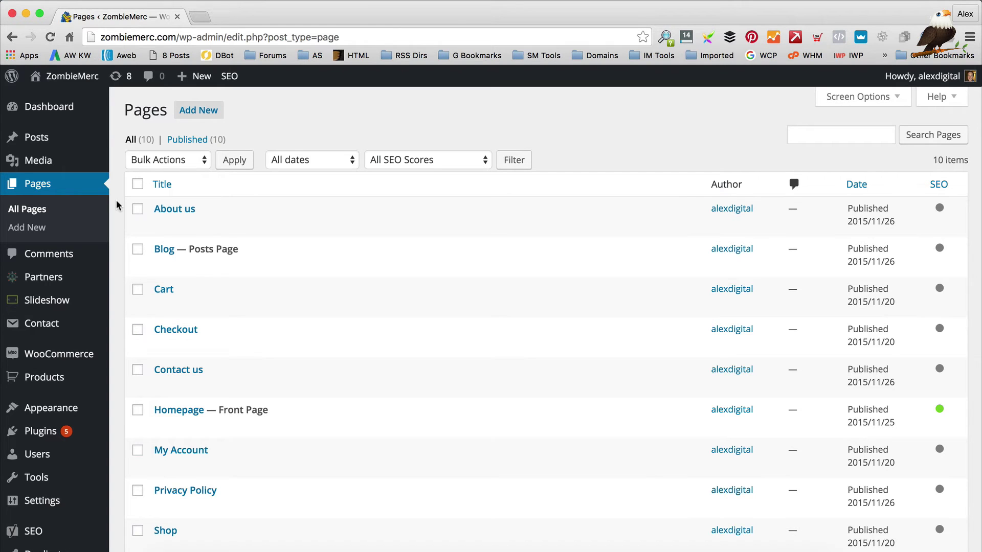
scroll(278, 197, down, 2)
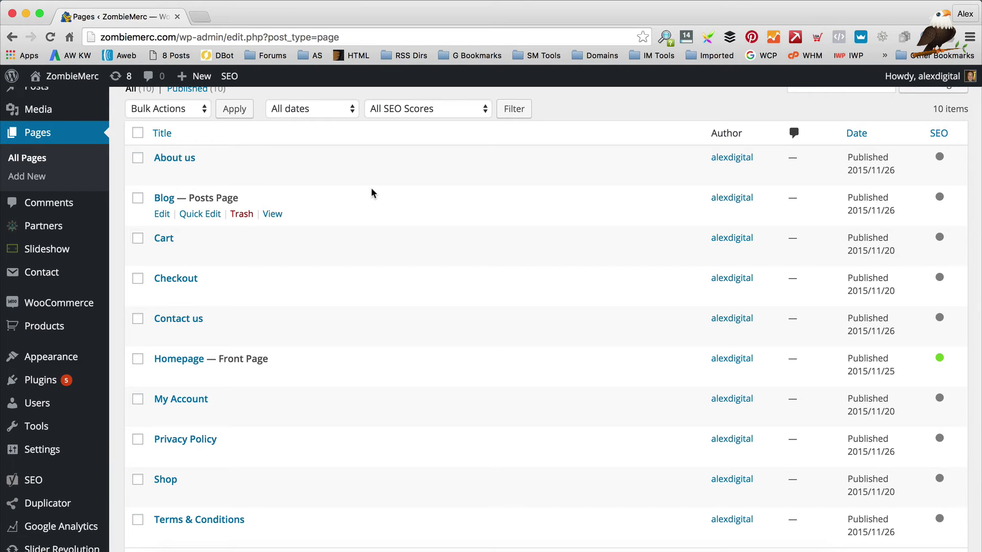
scroll(372, 193, down, 3)
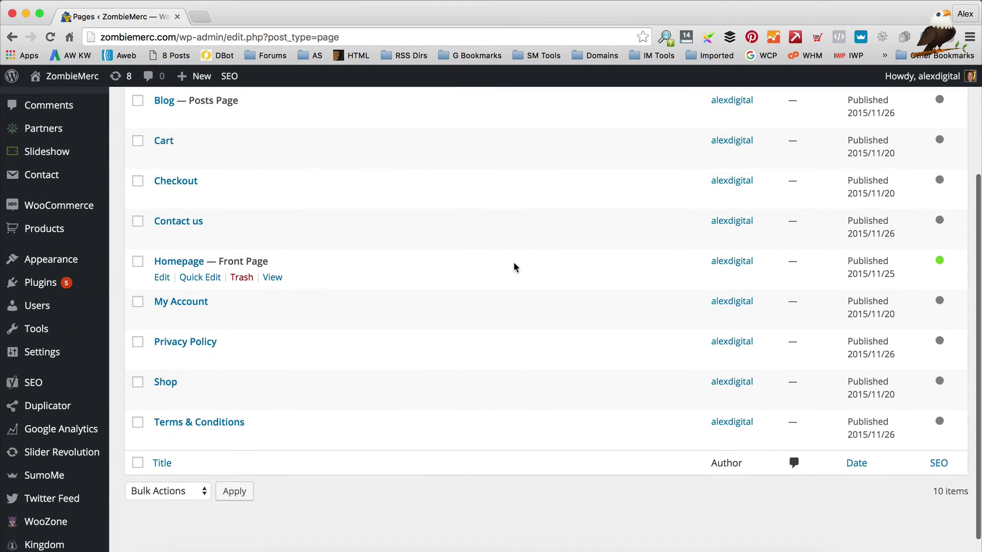
scroll(514, 267, up, 5)
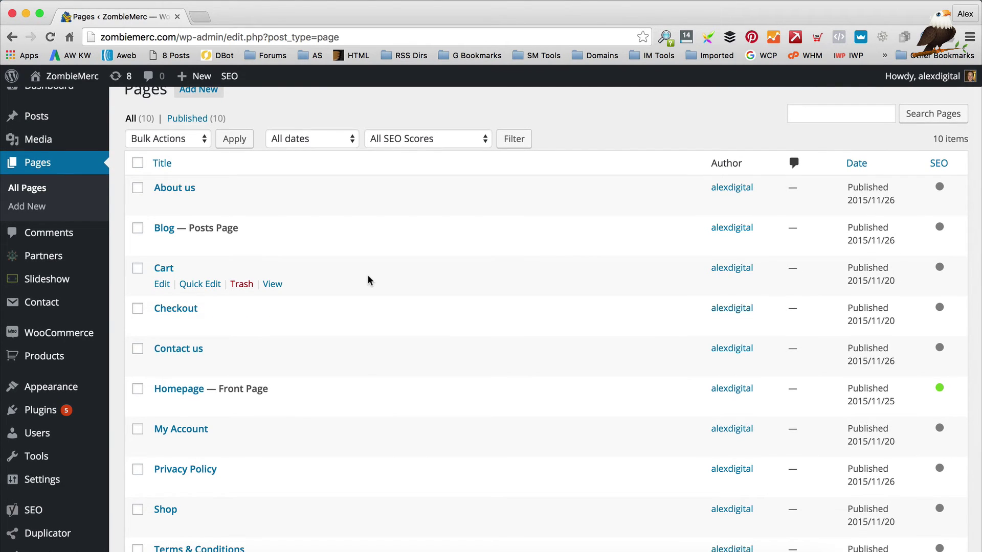
scroll(368, 280, up, 1)
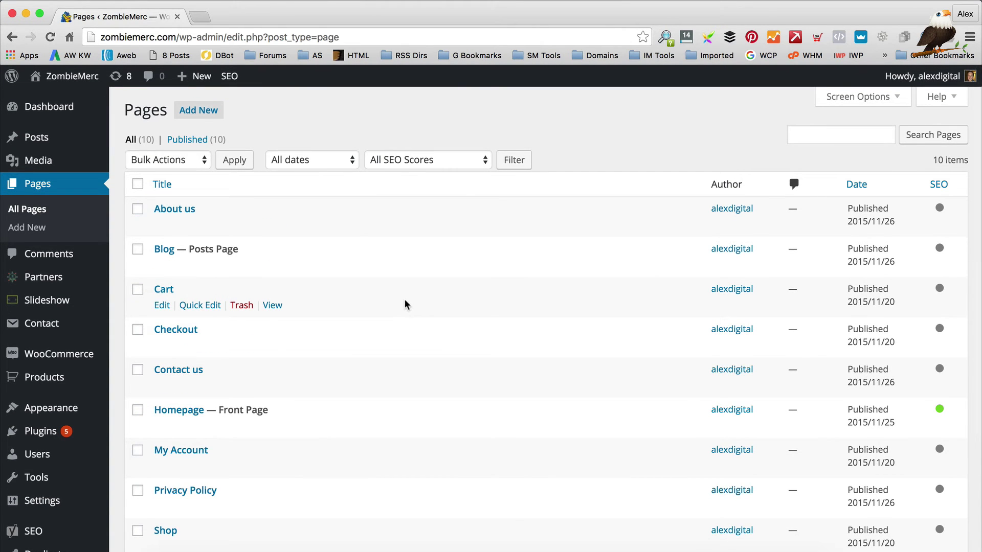
Check the shortcodes in the content of the Cart and Checkout pages
click(162, 306)
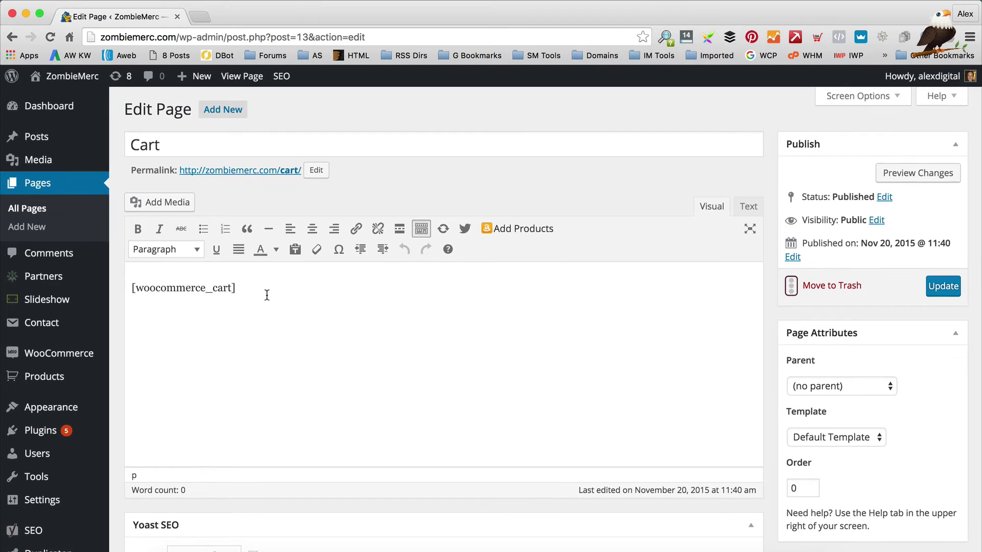
scroll(265, 291, down, 1)
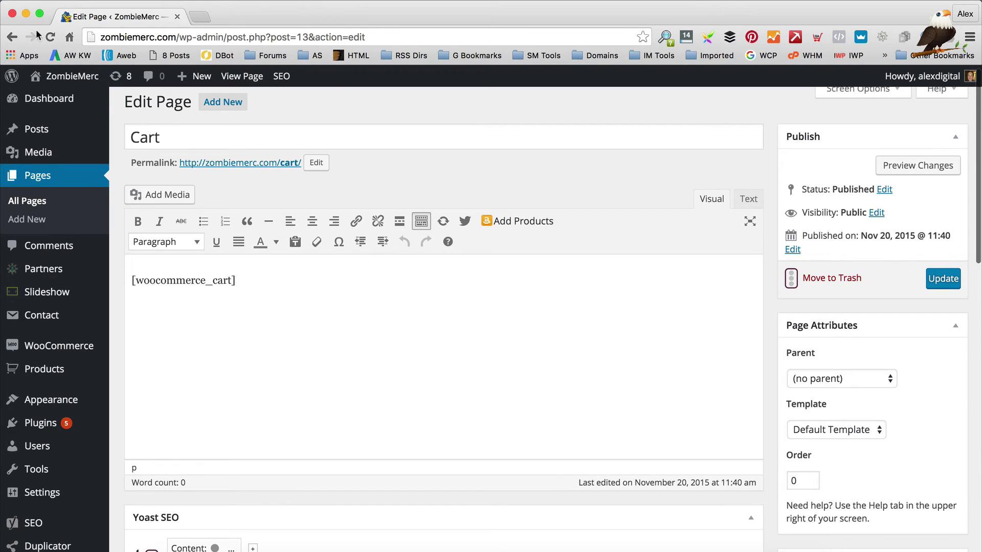
key(super+Left)
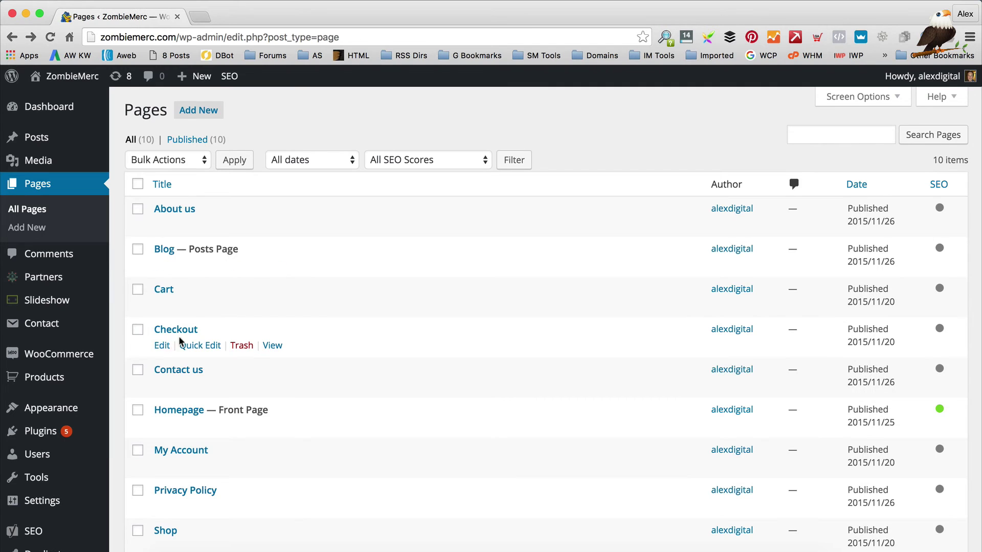
click(160, 347)
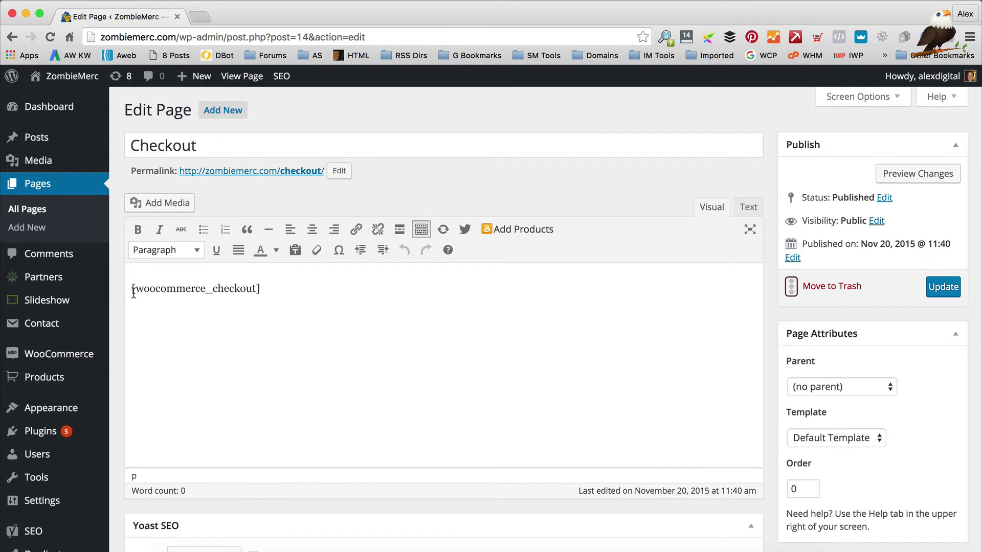
Examine WooCommerce's checkout settings, including the page assignments for Cart, Checkout, and Terms and Conditions
mouse_move(64, 361)
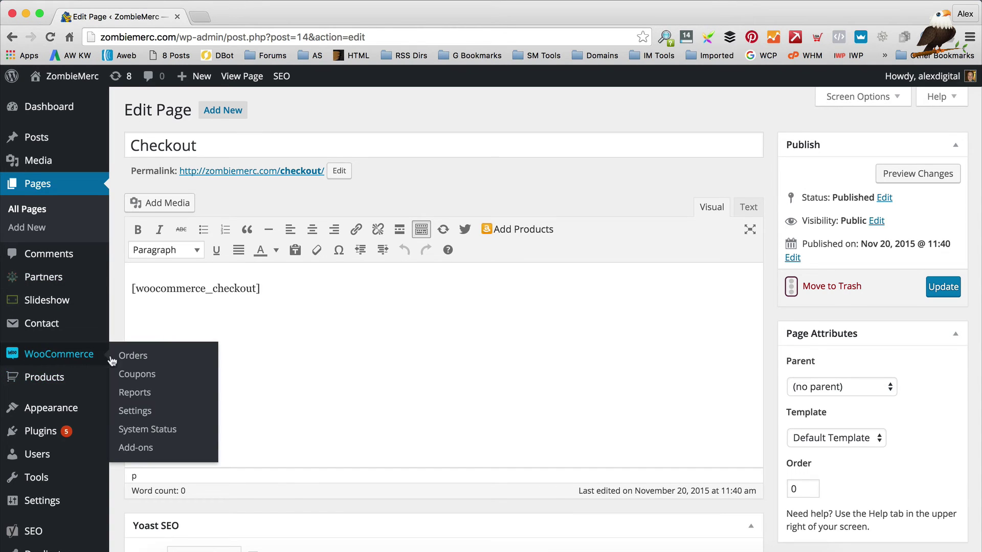
click(136, 412)
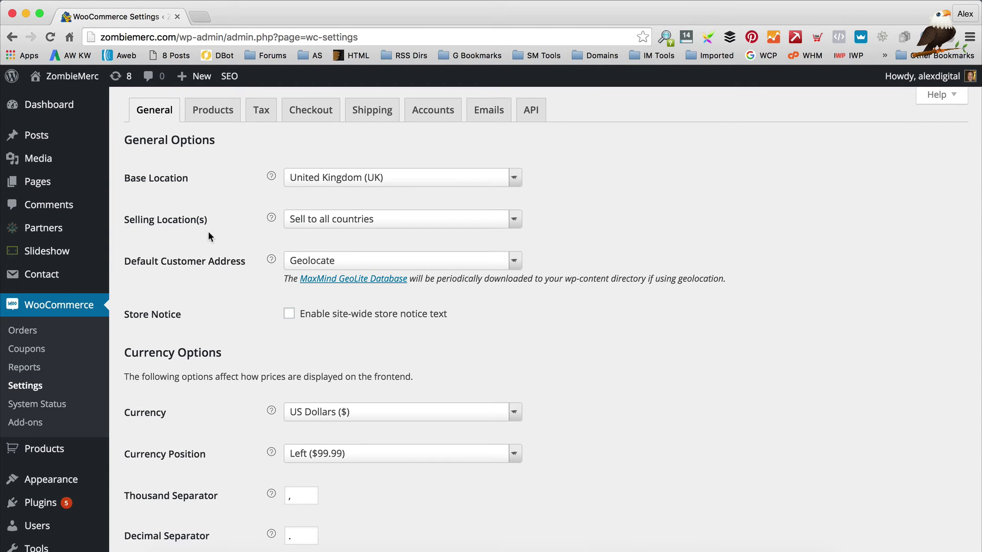
scroll(208, 231, down, 3)
scroll(207, 231, up, 3)
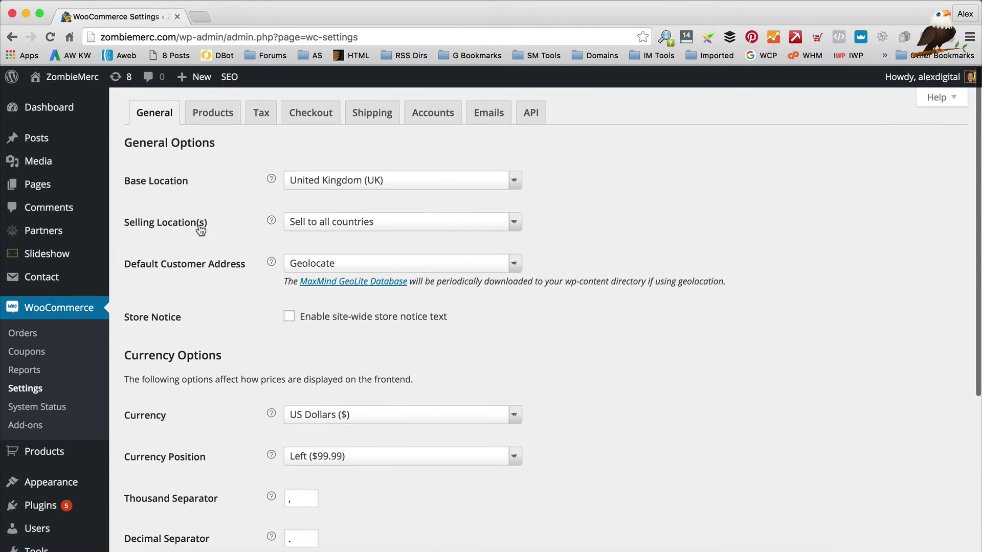
click(315, 113)
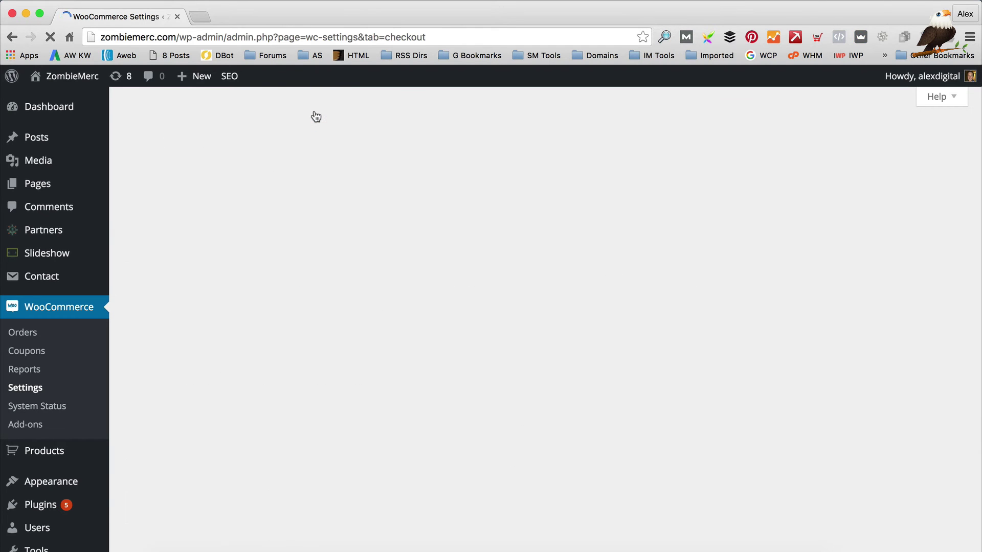
scroll(240, 204, down, 4)
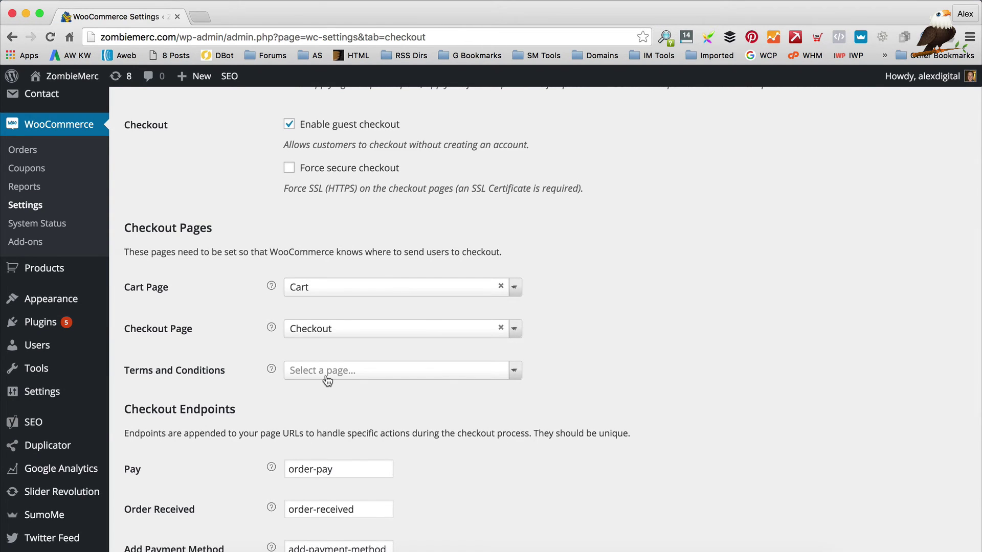
click(514, 370)
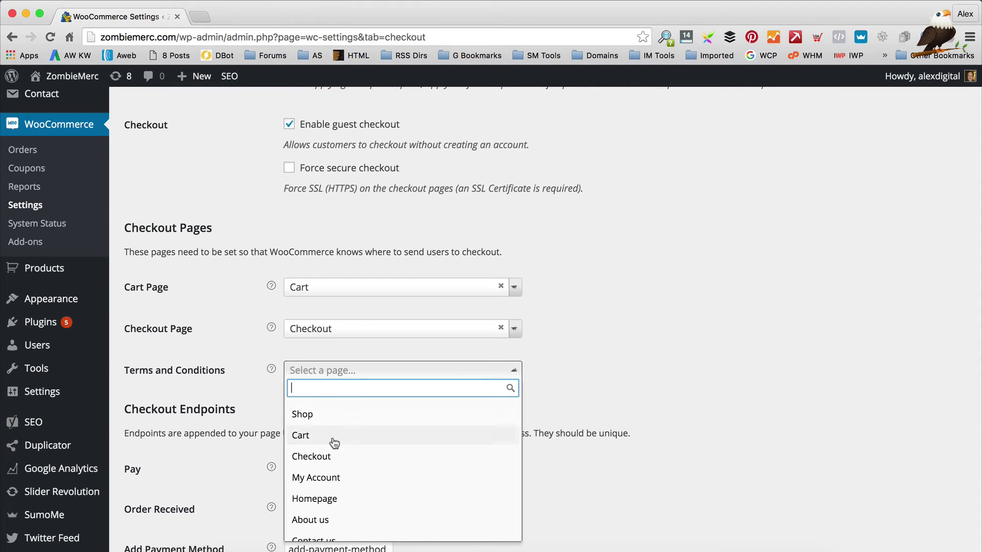
click(189, 299)
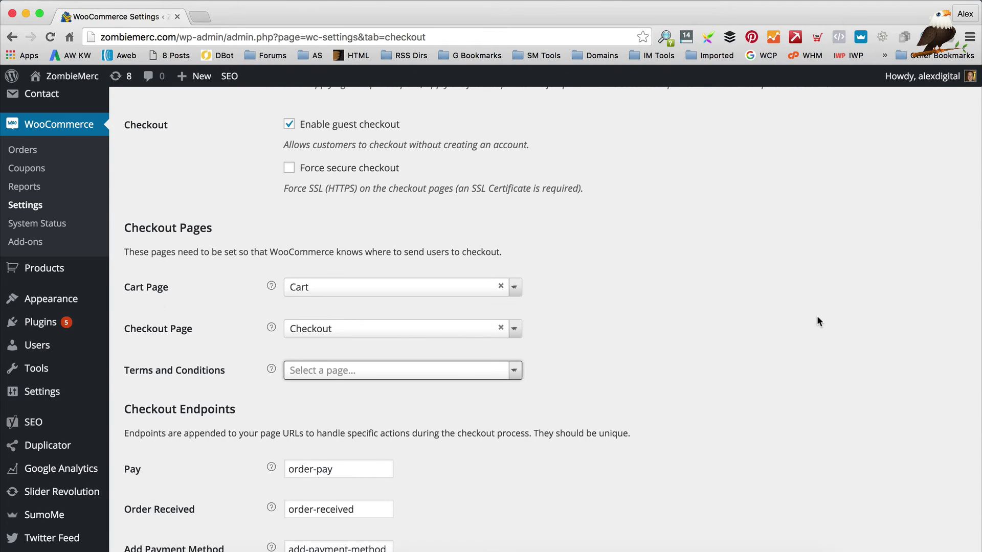
scroll(818, 318, down, 10)
click(184, 500)
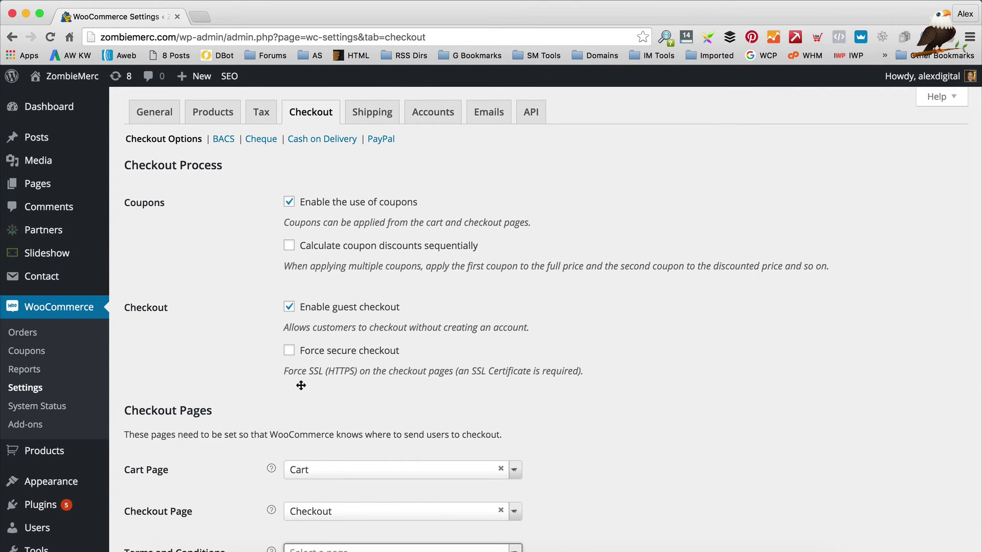
Open WooZone's Amazon configuration and review its Amazon setup options
scroll(45, 460, down, 7)
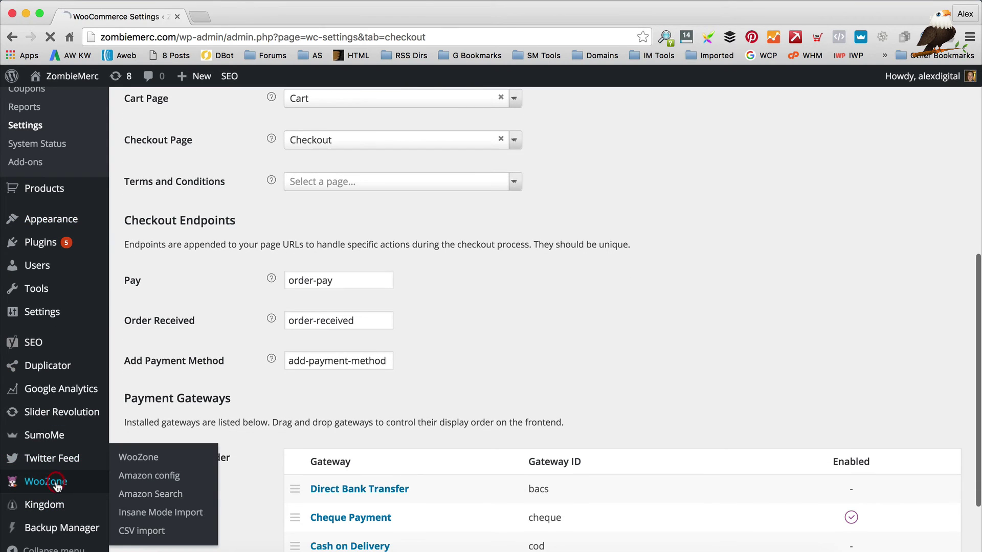
click(58, 485)
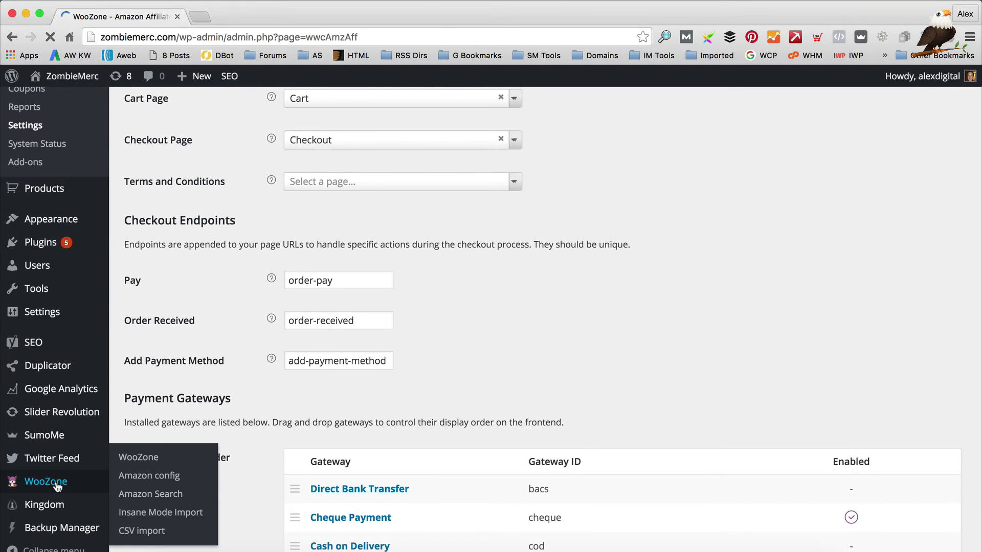
scroll(629, 305, down, 4)
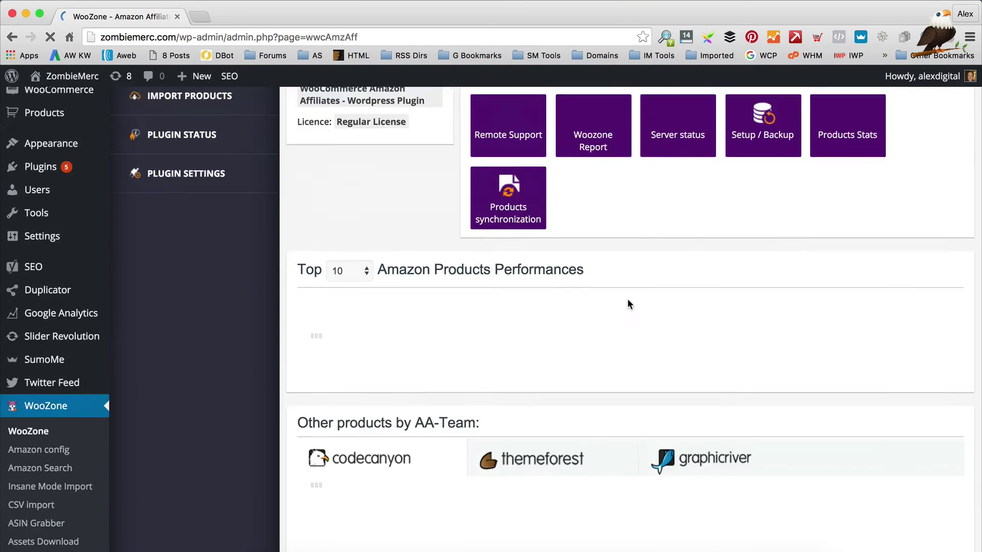
scroll(628, 304, up, 5)
click(185, 274)
click(192, 308)
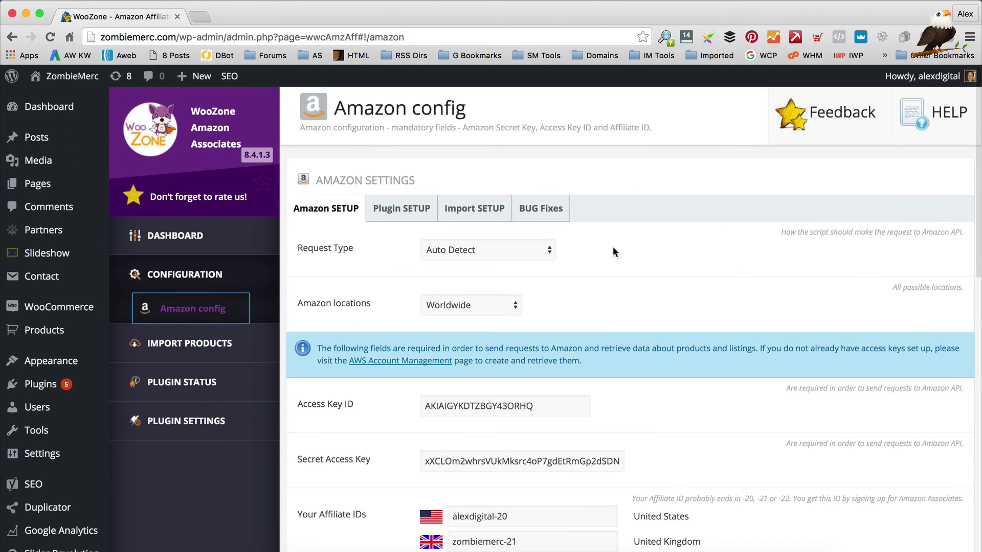
scroll(613, 247, down, 15)
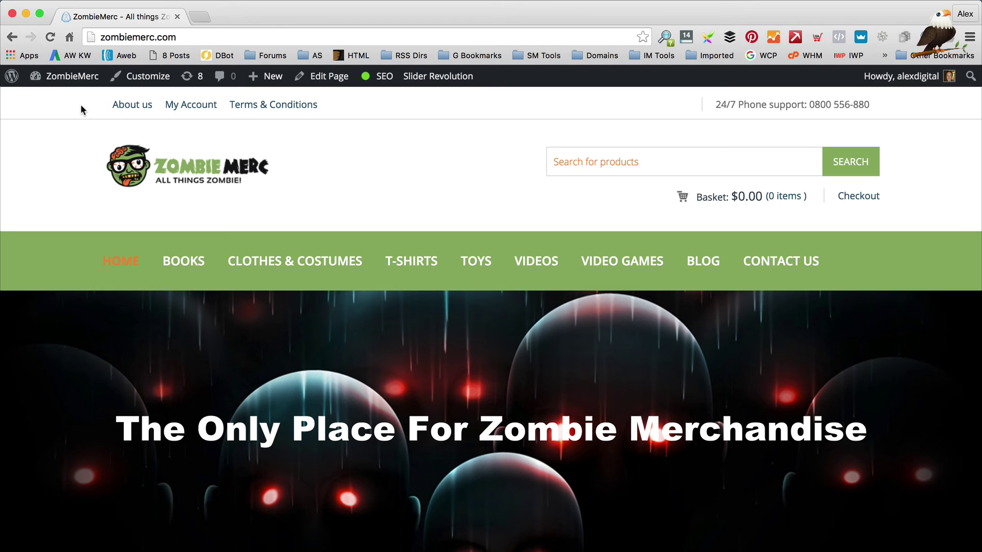
Open the site's permalink settings in the WordPress admin and review the common, optional and product permalink structures
mouse_move(56, 77)
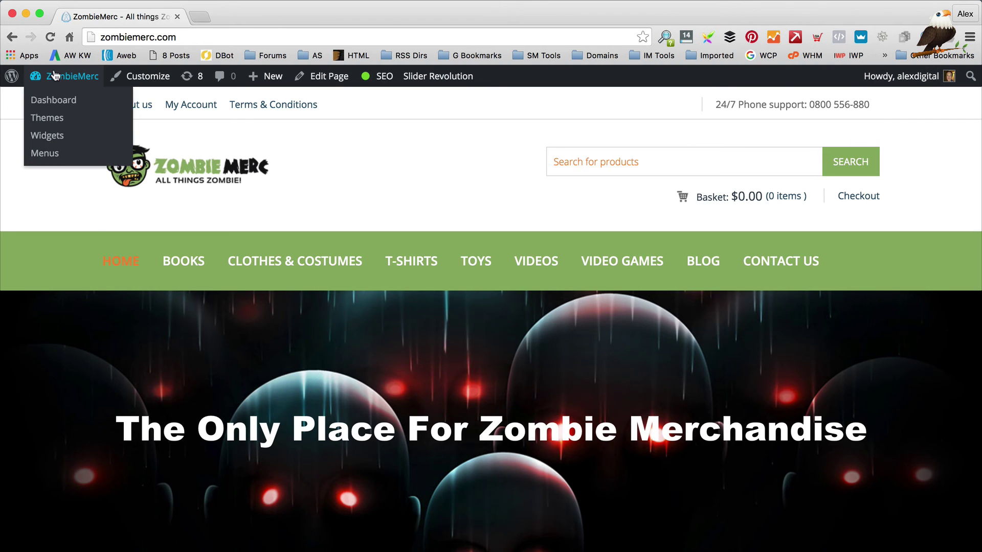
click(72, 101)
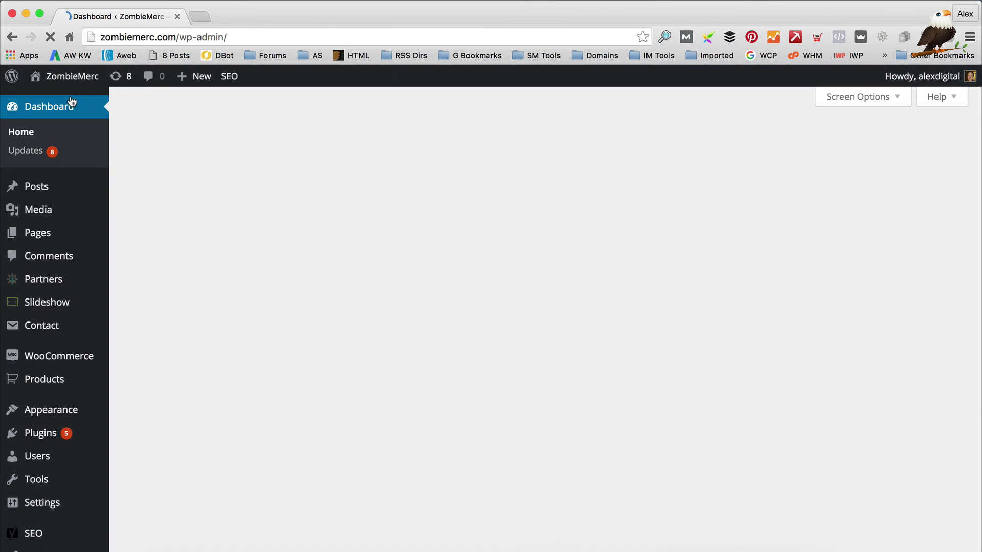
scroll(77, 263, down, 10)
scroll(77, 263, down, 1)
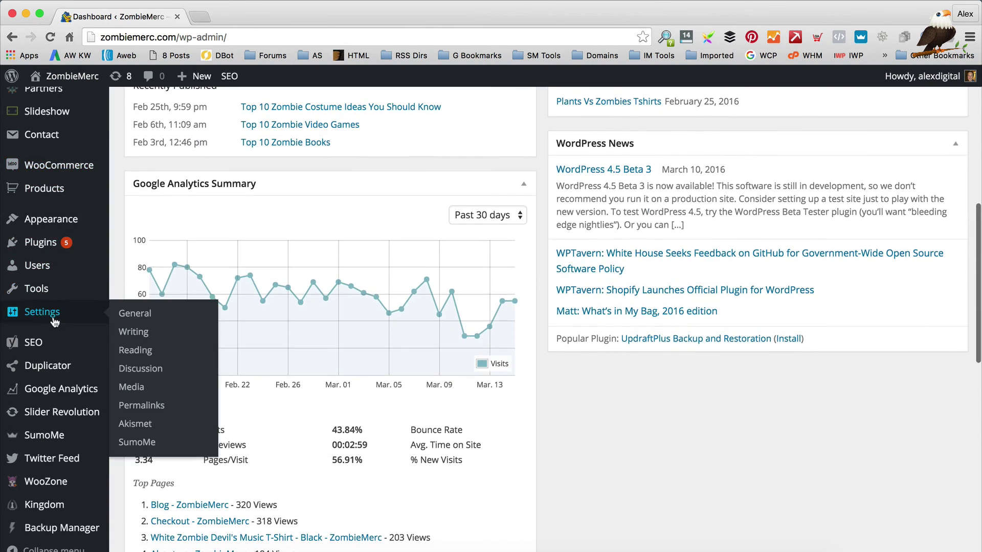
mouse_move(76, 311)
click(142, 406)
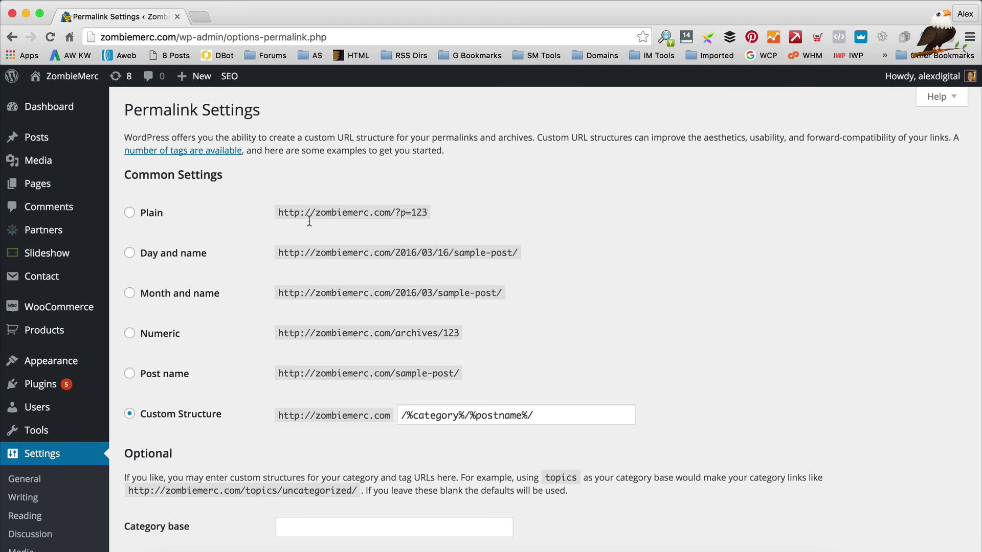
scroll(313, 206, down, 2)
scroll(317, 214, down, 3)
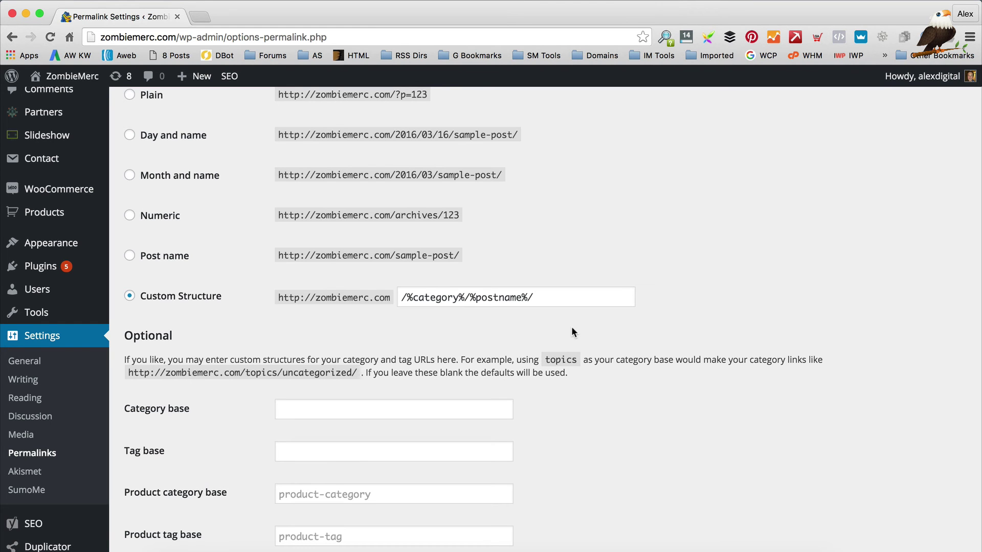
scroll(573, 332, down, 7)
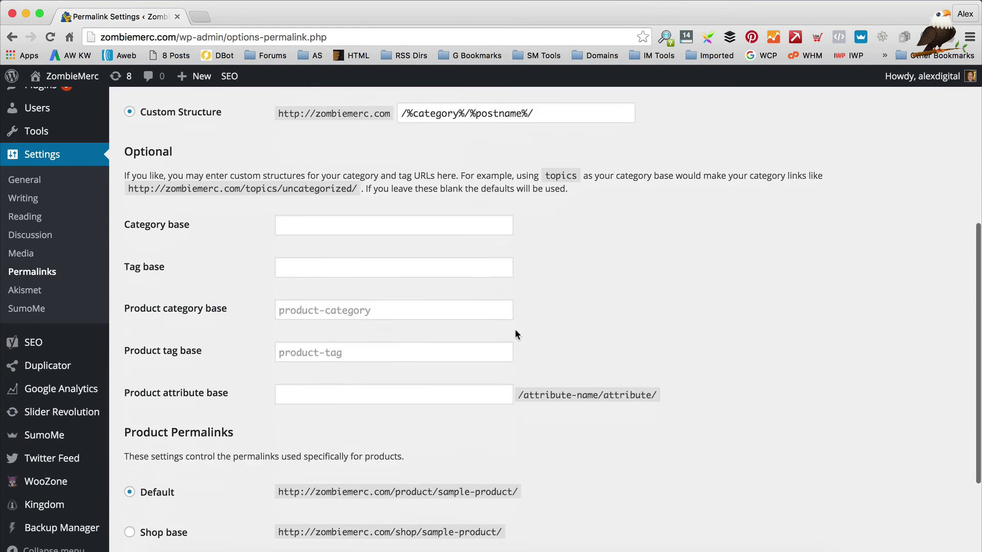
scroll(530, 360, up, 9)
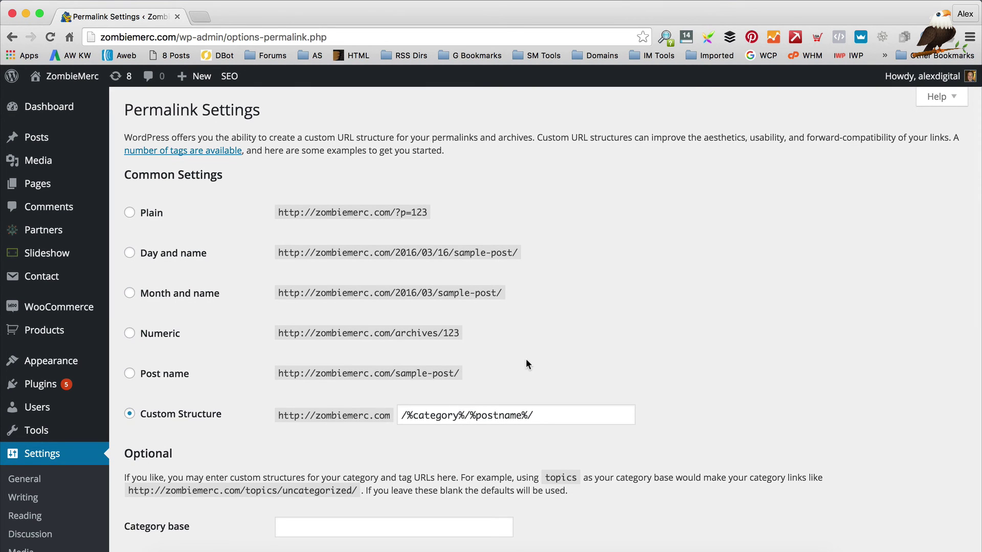
Go to Yoast SEO's XML Sitemaps settings and open the site's XML sitemap
scroll(61, 317, down, 6)
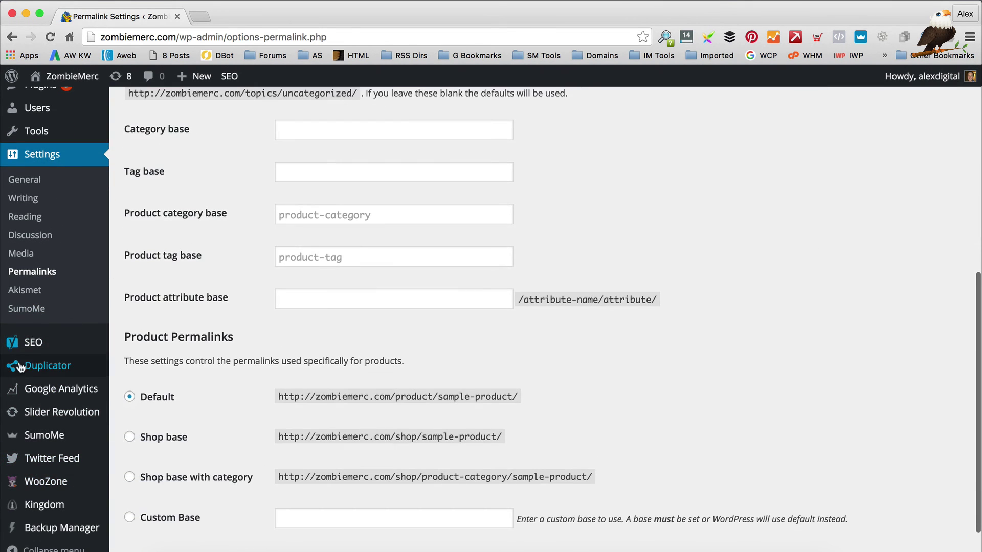
mouse_move(31, 342)
click(156, 401)
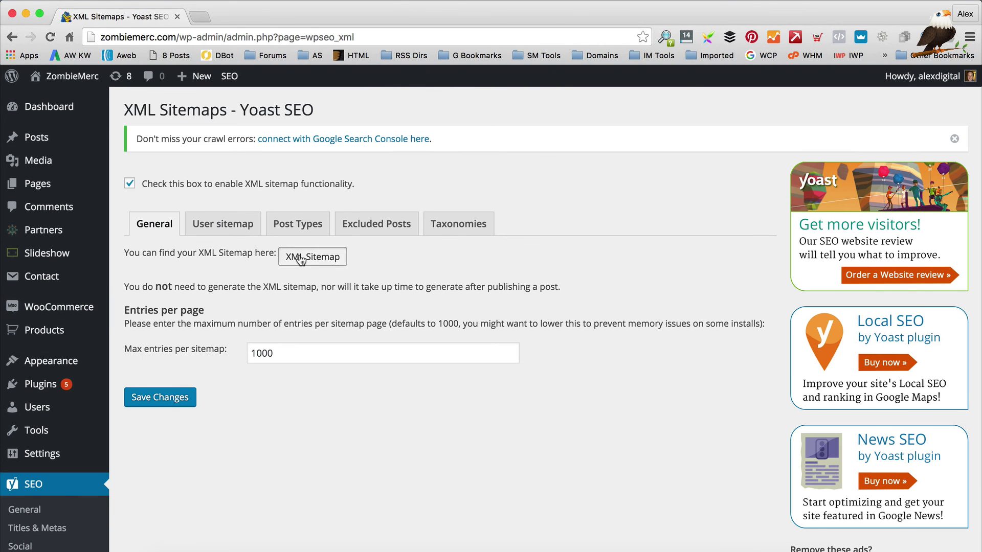
click(301, 255)
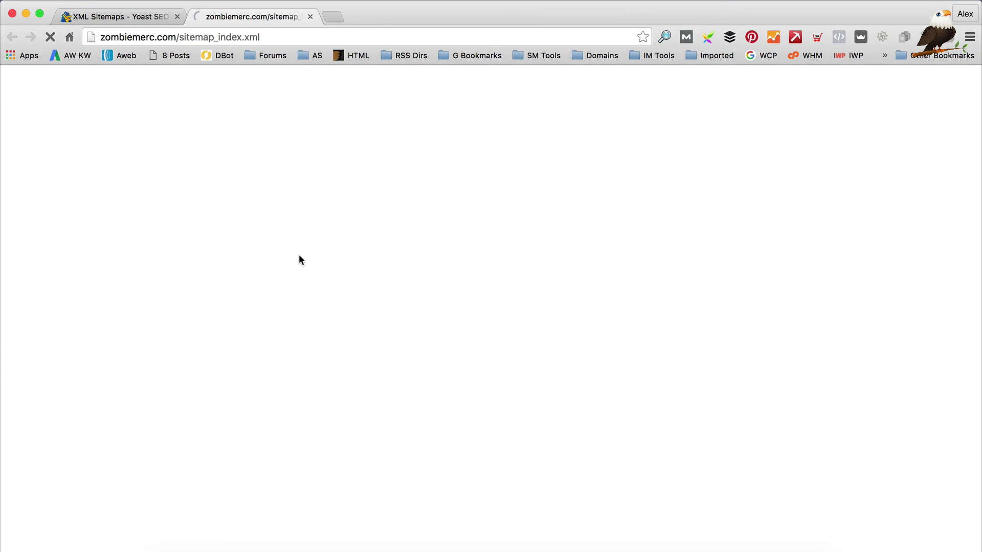